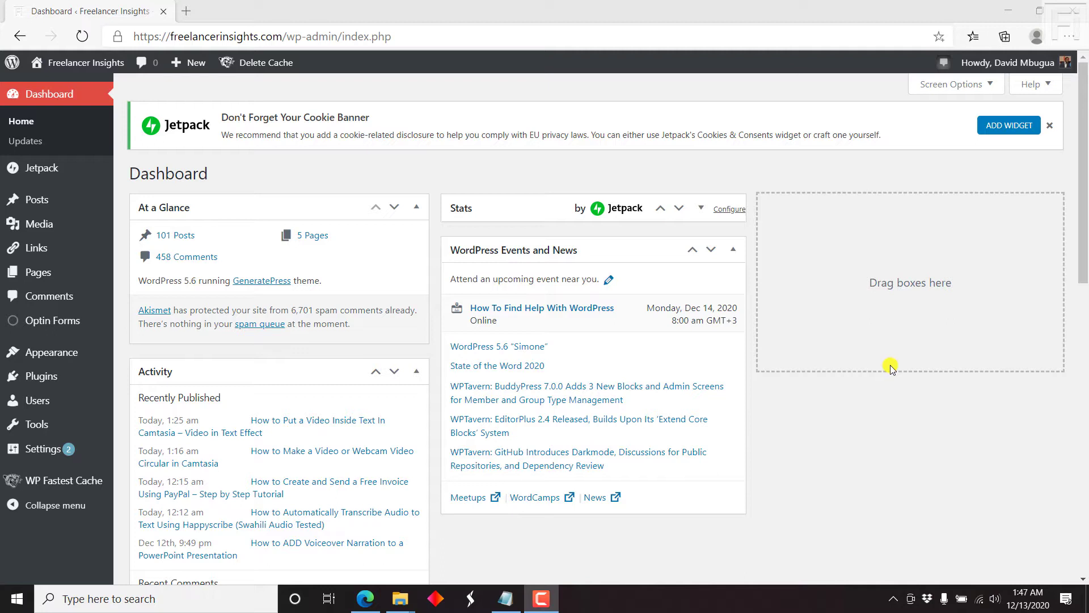
# Step: Look over the MP4 video and the VTT and SRT subtitle files in the subtitles project folder
pyautogui.moveTo(406, 601)
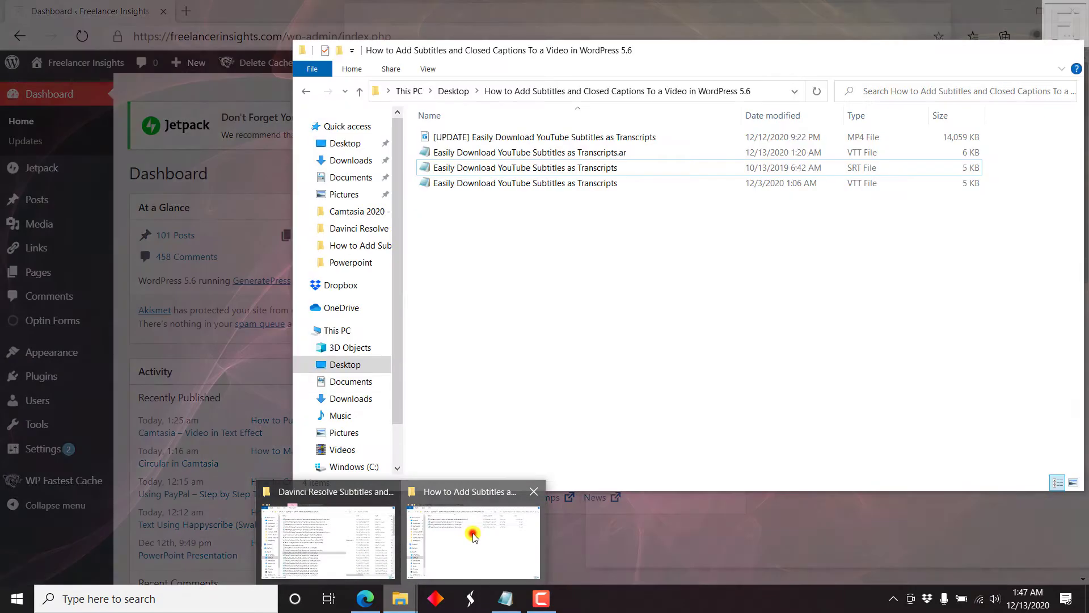
pyautogui.click(473, 536)
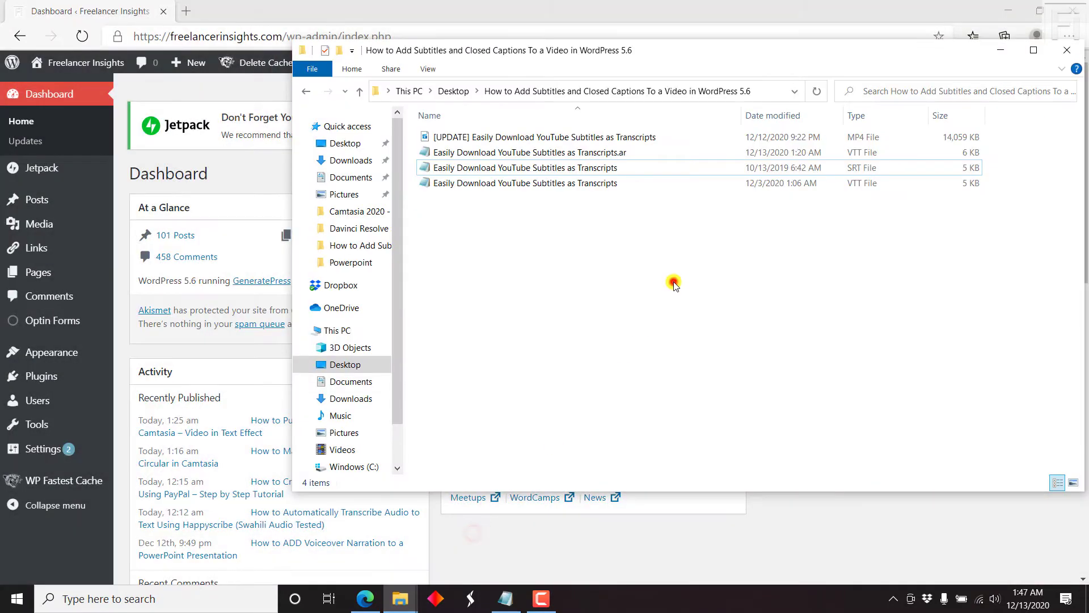
pyautogui.click(566, 139)
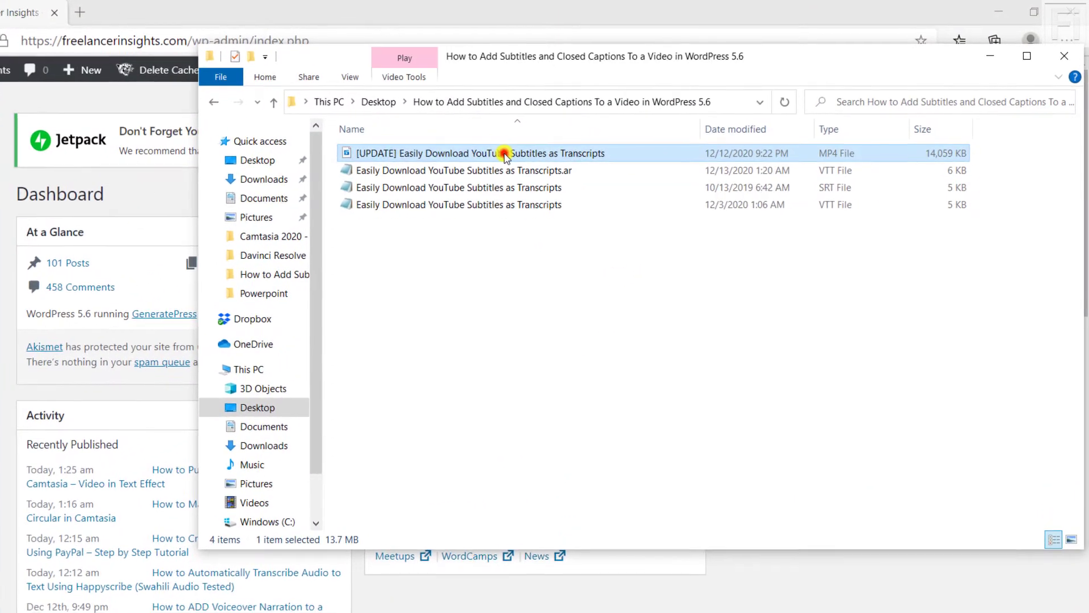
pyautogui.click(568, 172)
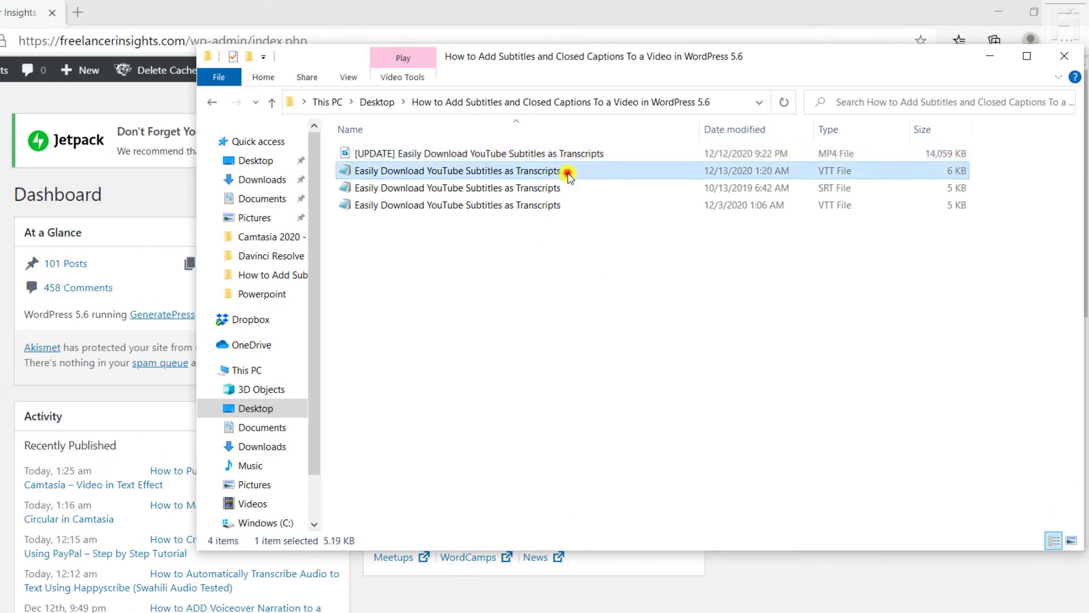
pyautogui.click(573, 188)
pyautogui.click(583, 208)
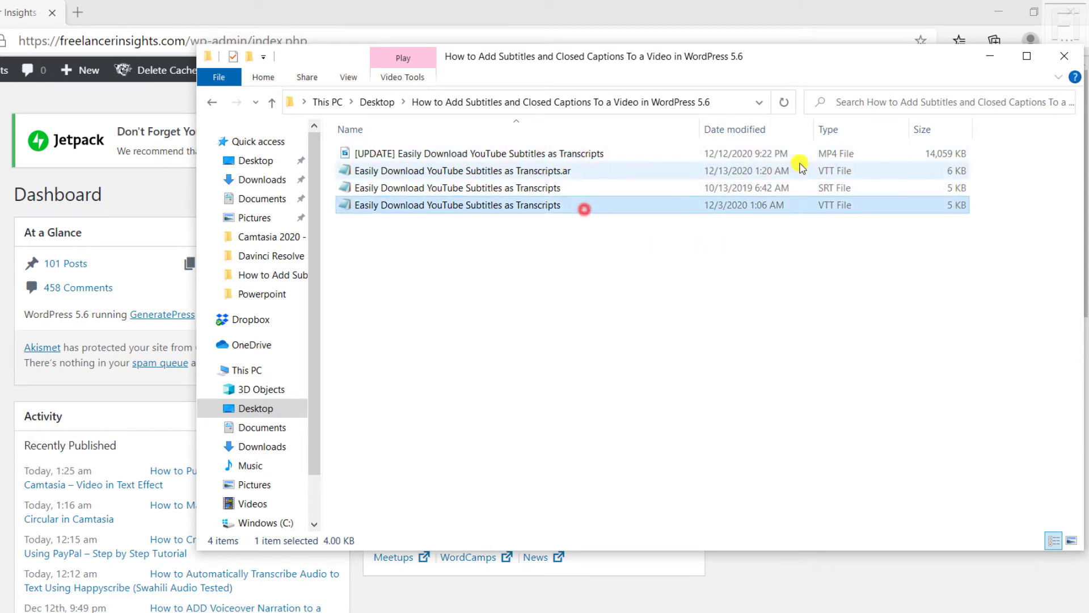
pyautogui.click(831, 170)
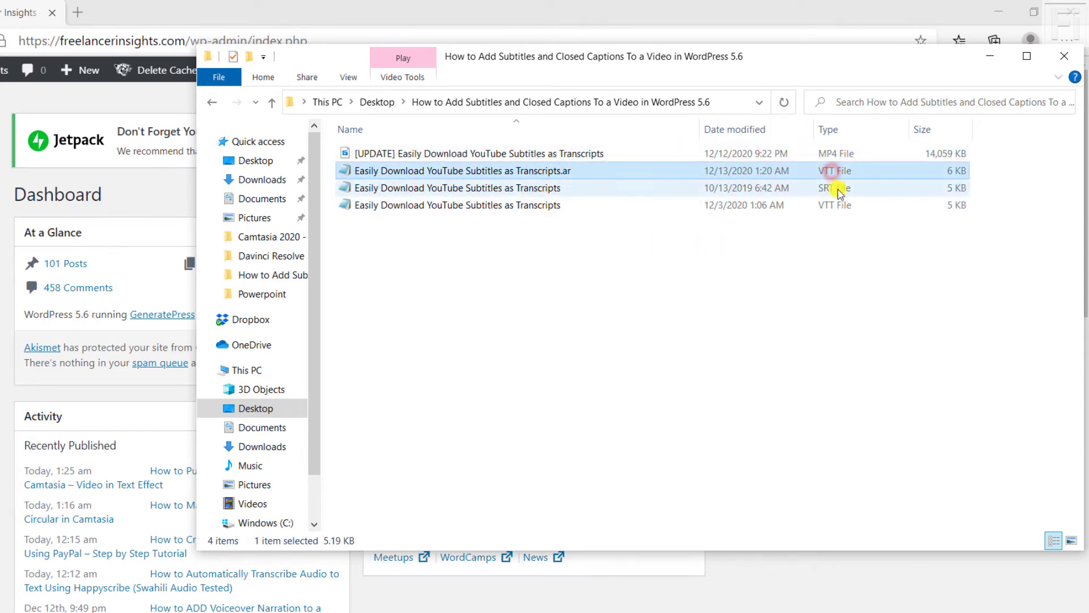
pyautogui.click(838, 189)
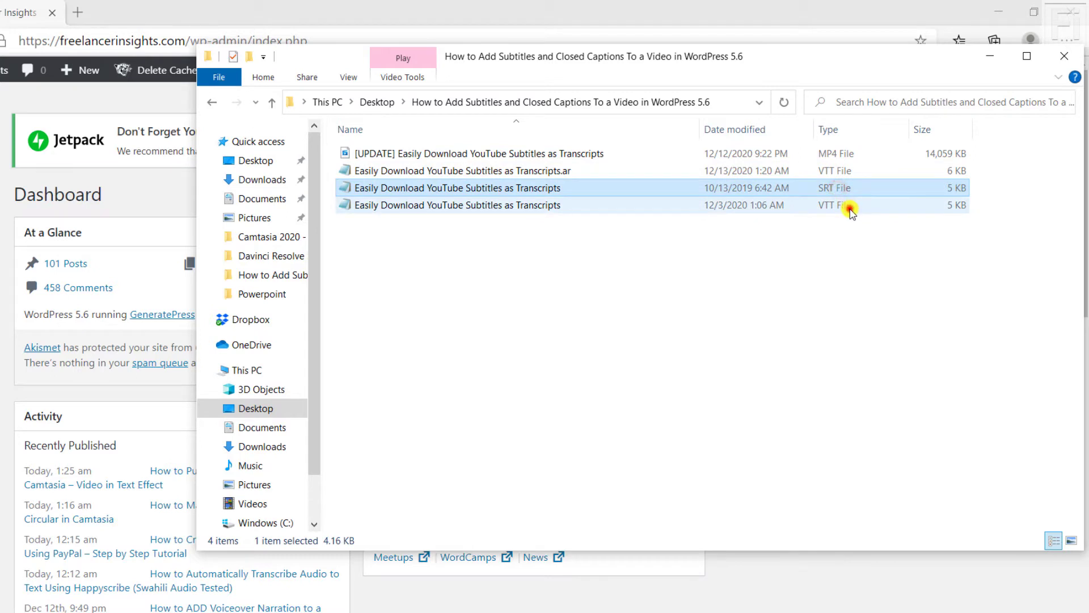
pyautogui.click(850, 206)
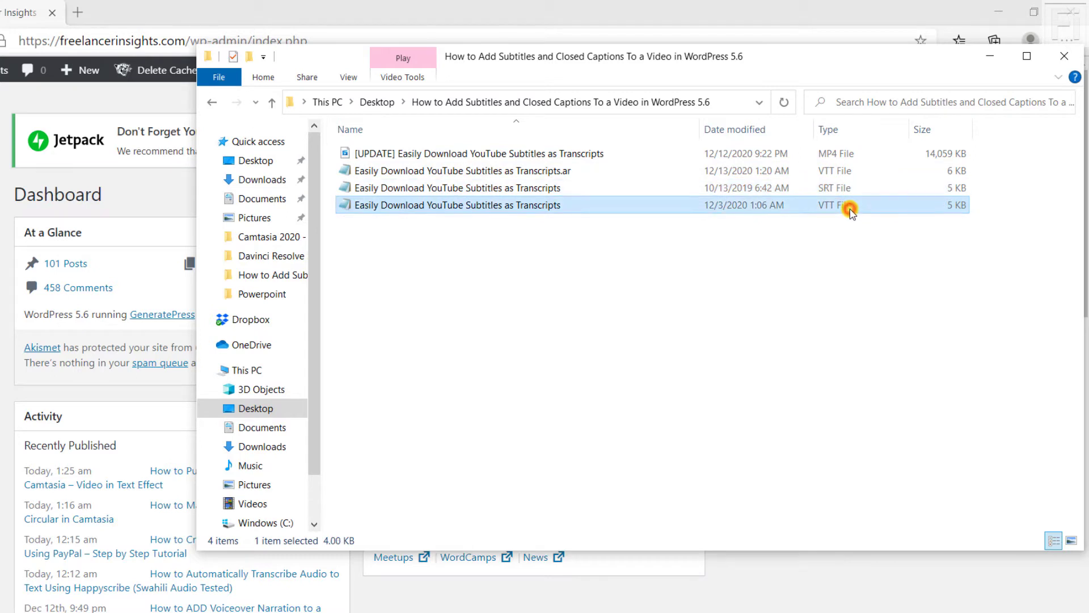
pyautogui.click(596, 333)
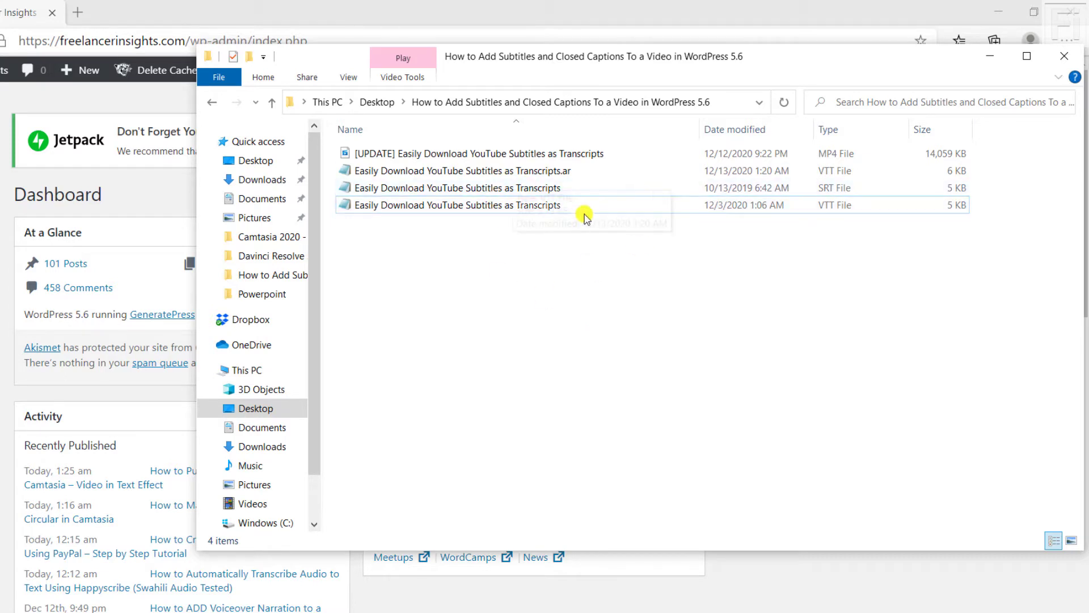
pyautogui.click(778, 208)
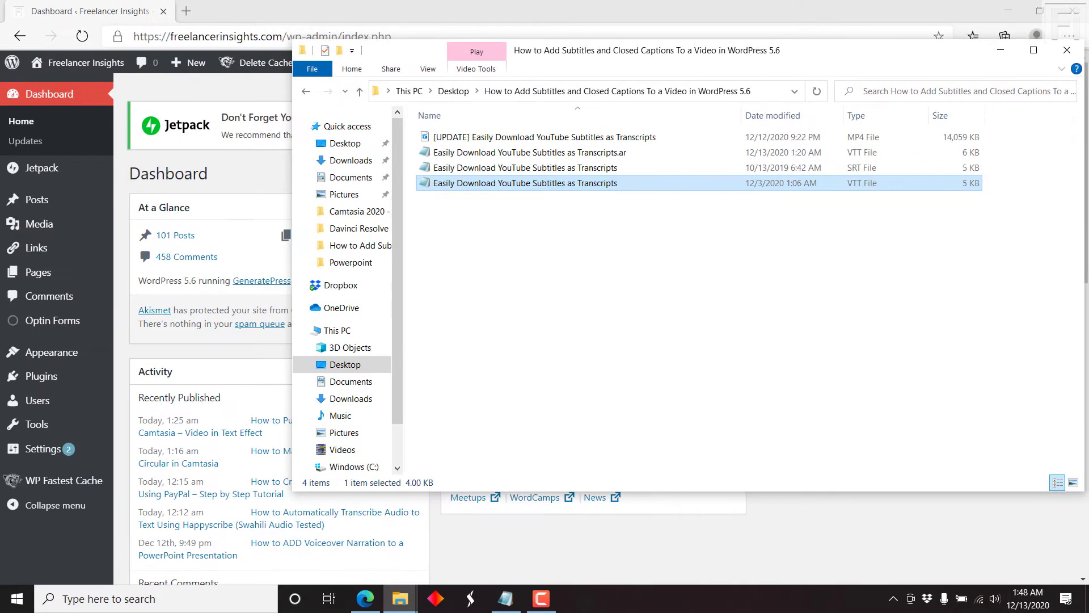
# Step: Back in the WordPress dashboard, start a new post from + New
pyautogui.click(560, 16)
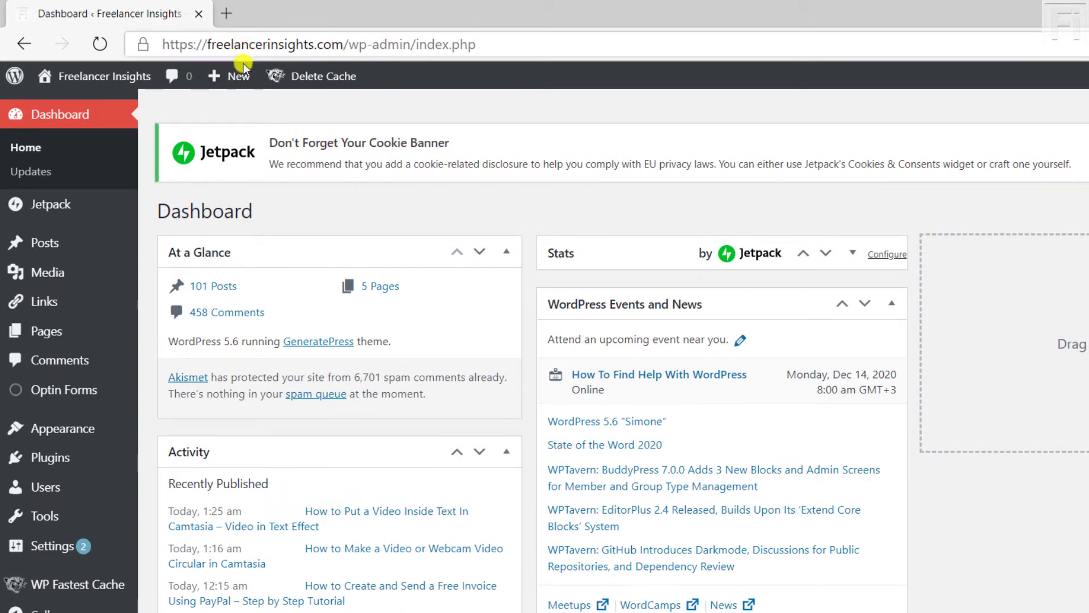
pyautogui.moveTo(238, 77)
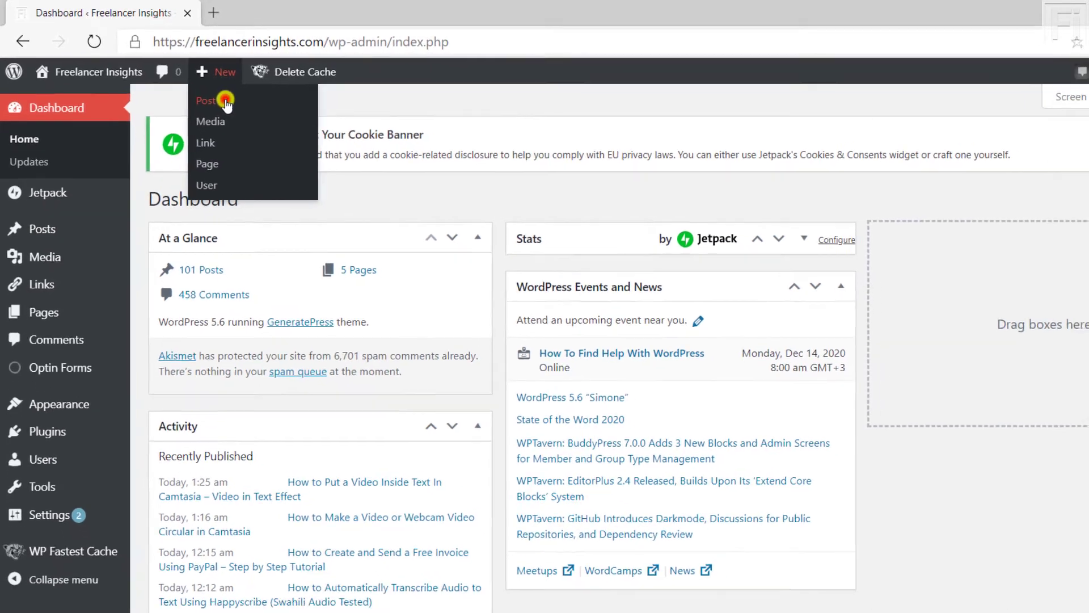
pyautogui.click(238, 106)
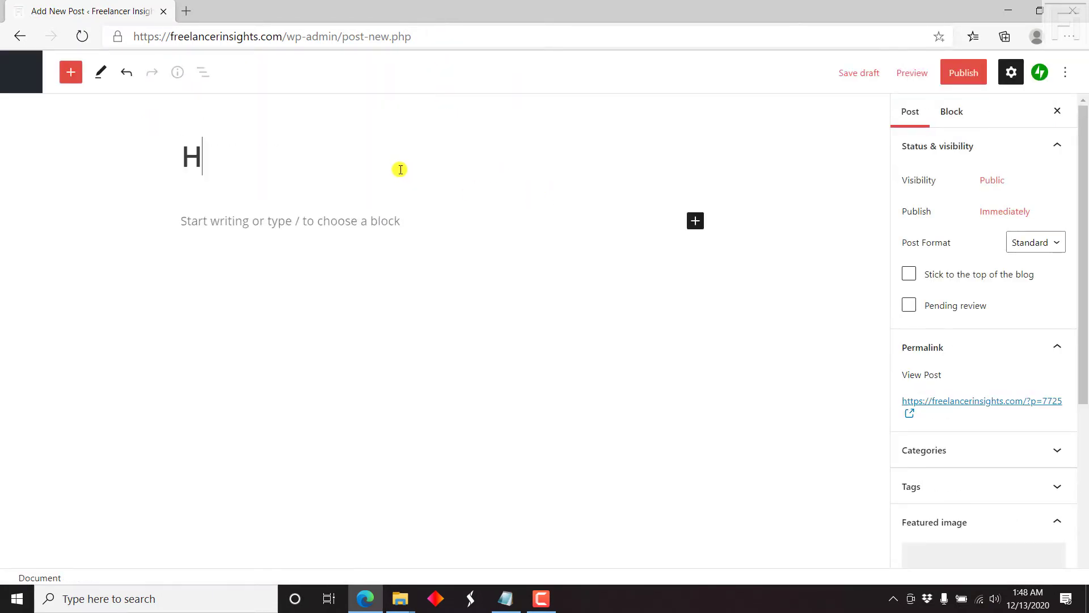
# Step: Title the post 'How to Add Subtitles and Closed Captions to a Video in WordPress 5.6'
pyautogui.write('Add Subtitles and Closed Captions ')
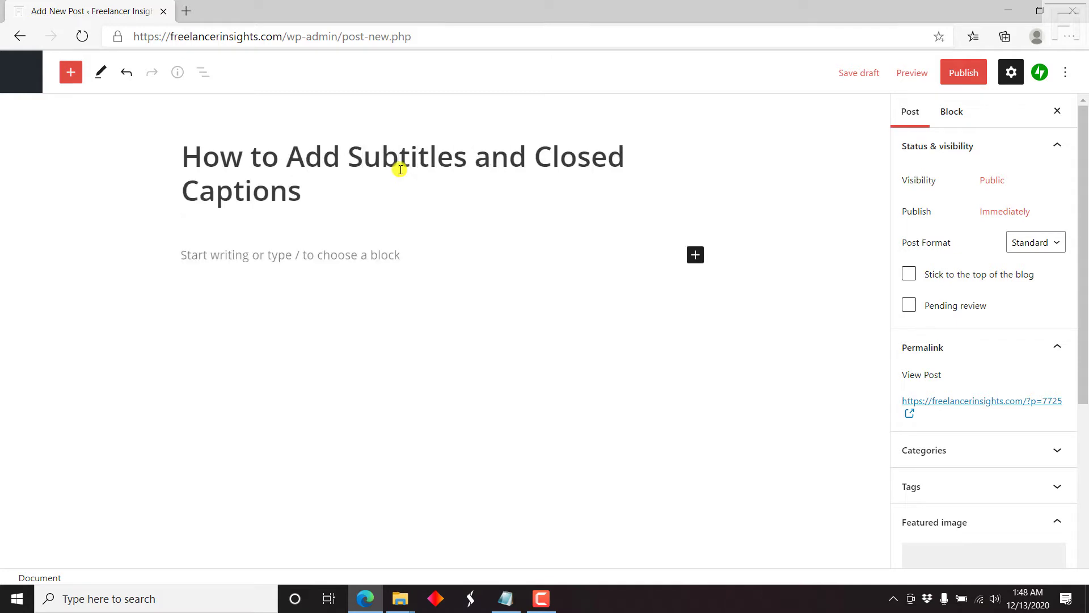
pyautogui.write('to a Video in ')
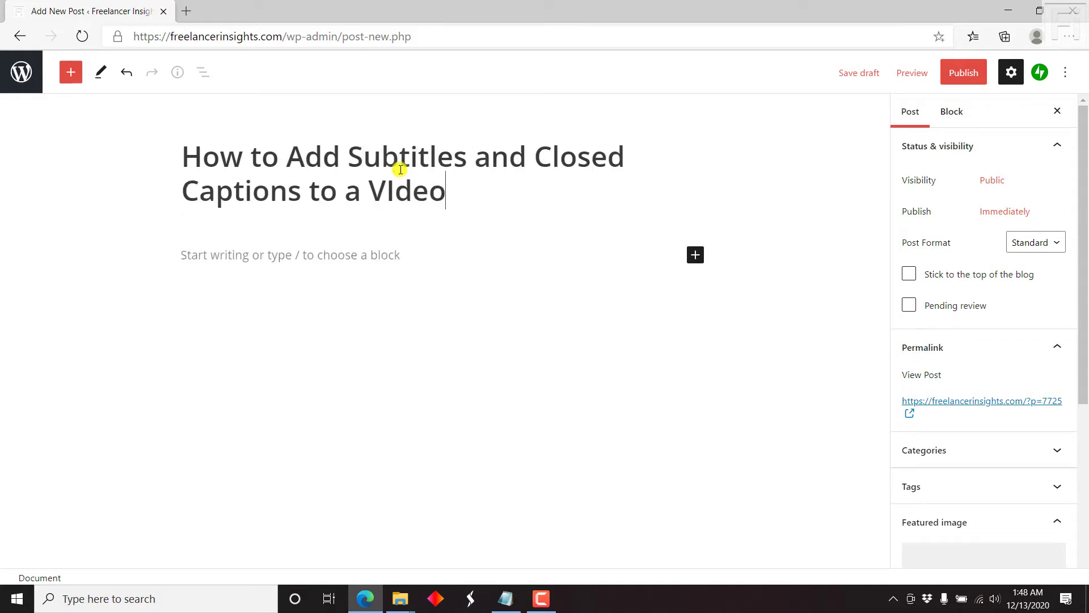
pyautogui.write('WOr')
pyautogui.press('BackSpace')
pyautogui.press('BackSpace')
pyautogui.write('ordPress 5.6')
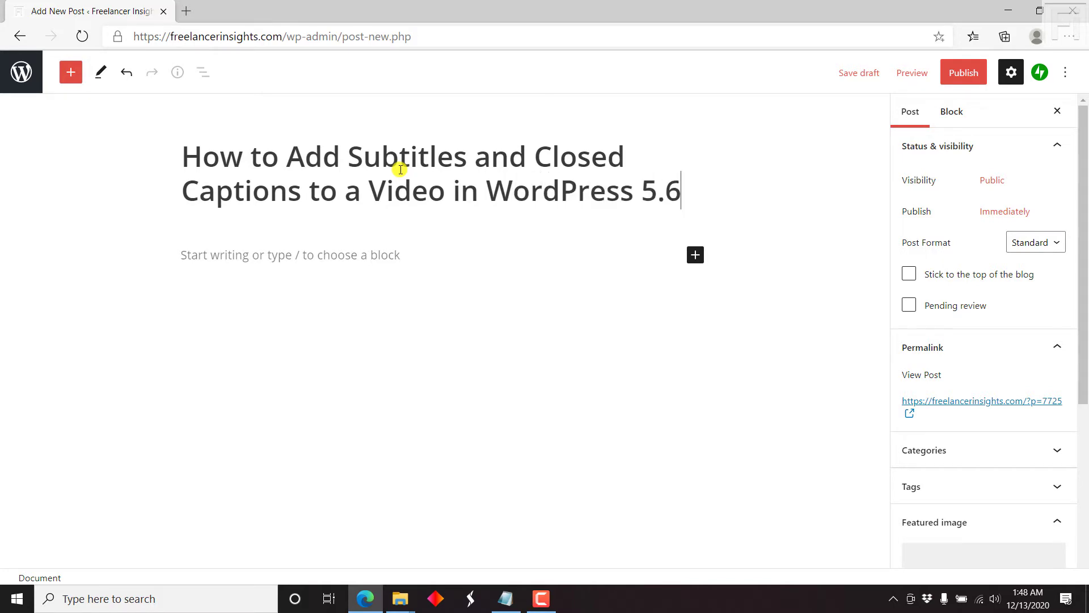
# Step: Write the intro 'In this tutorial, I'll show you how to add (already prepared WebVTT subtitles) to a video in WordPress 5.6'
pyautogui.click(294, 260)
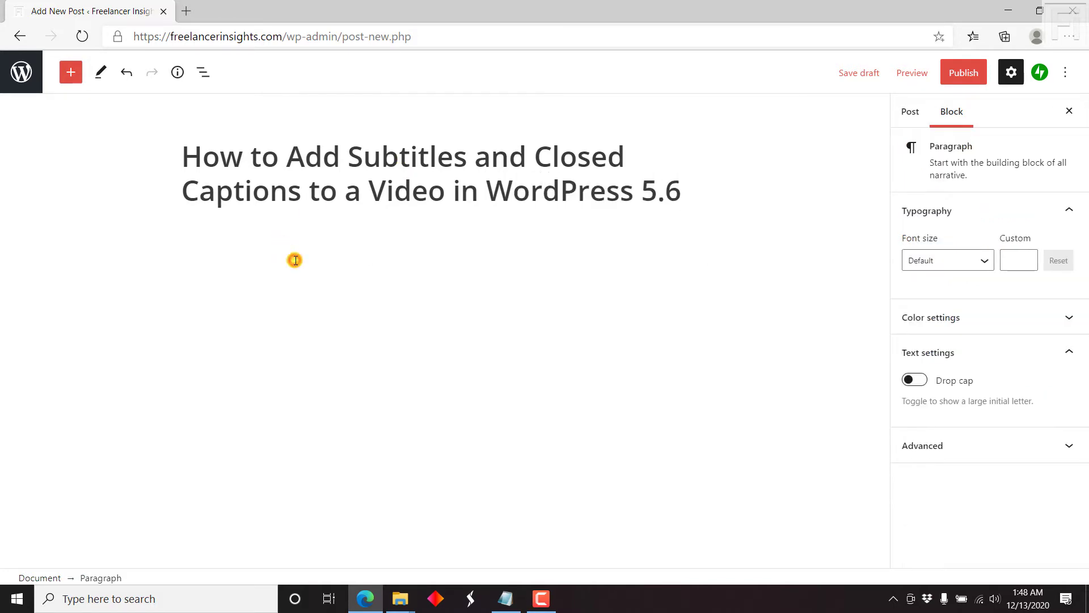
pyautogui.write('In the')
pyautogui.press('BackSpace')
pyautogui.write("is tutorial, I'll show you how to add")
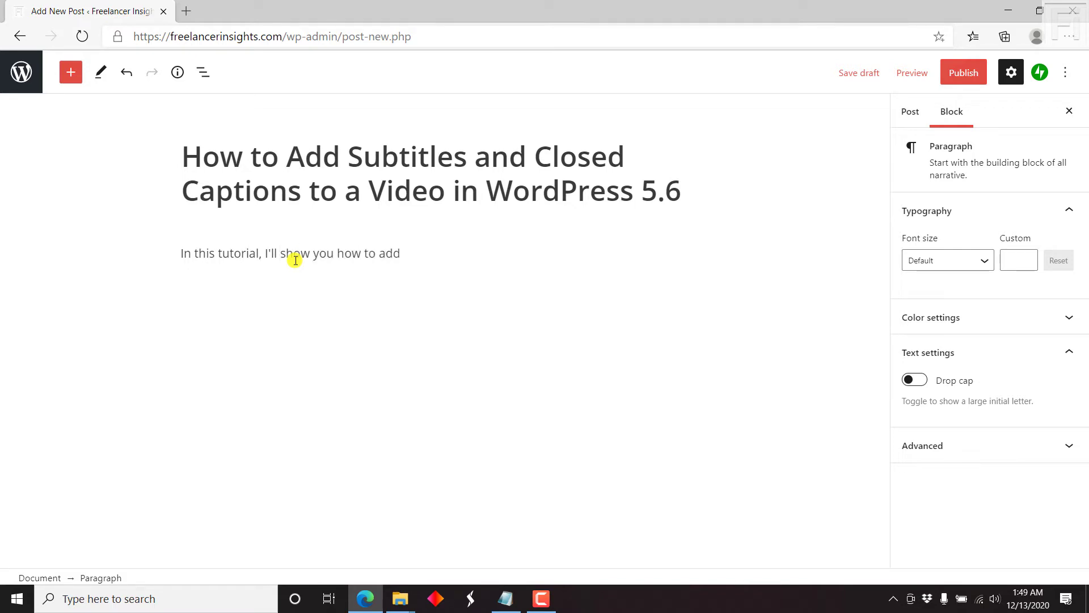
pyautogui.write(' (already prepare')
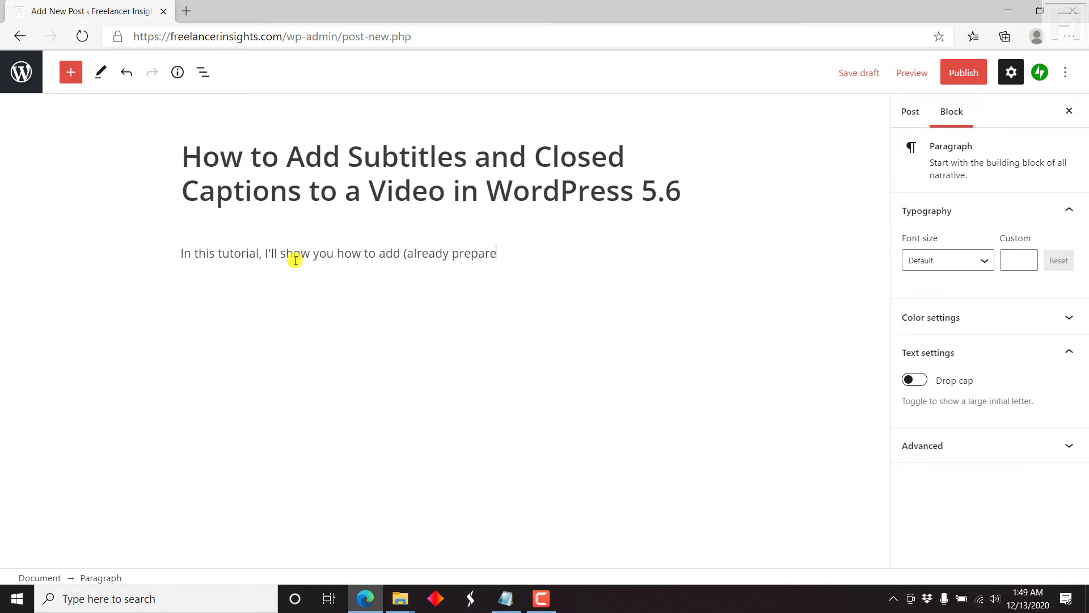
pyautogui.write('d WebVTT si')
pyautogui.press('BackSpace')
pyautogui.write('ubtitles')
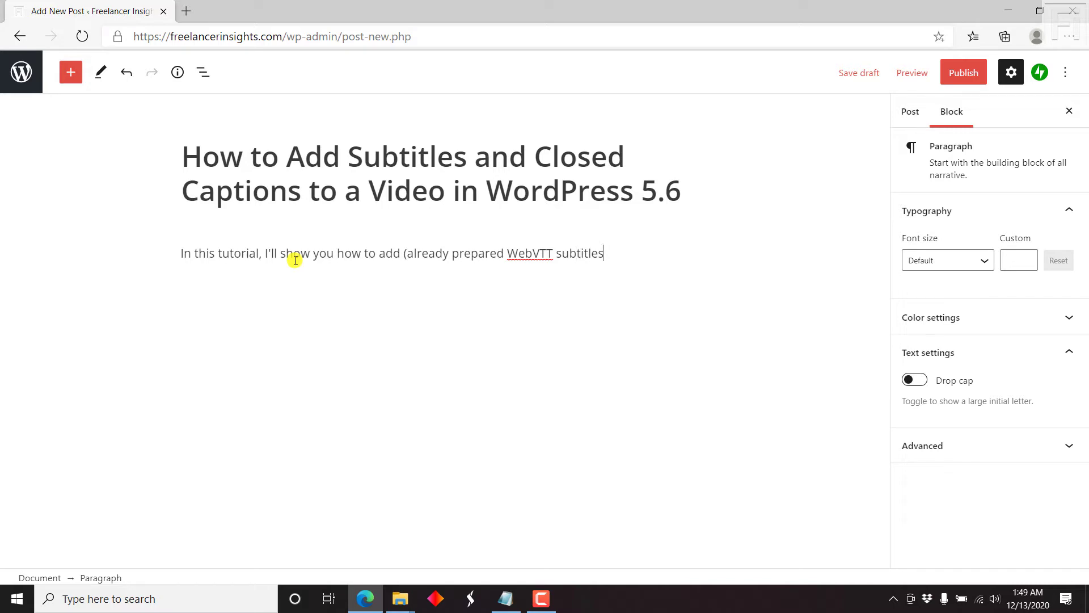
pyautogui.write(') to a video in WO')
pyautogui.press('BackSpace')
pyautogui.write('ordpr')
pyautogui.press('BackSpace')
pyautogui.press('BackSpace')
pyautogui.write('Press')
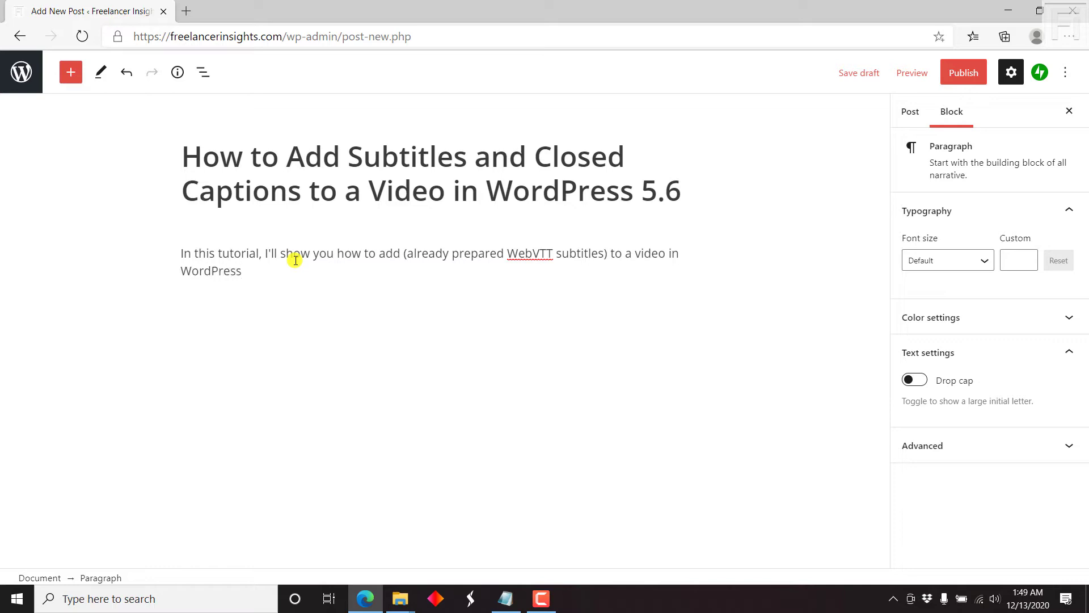
pyautogui.write(' 5.6')
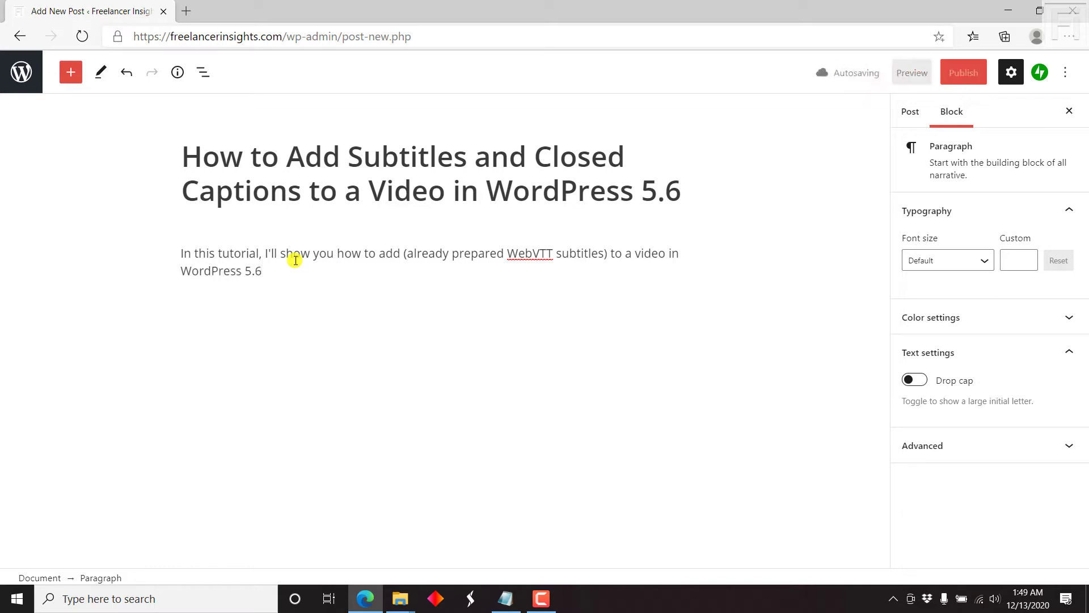
pyautogui.click(456, 290)
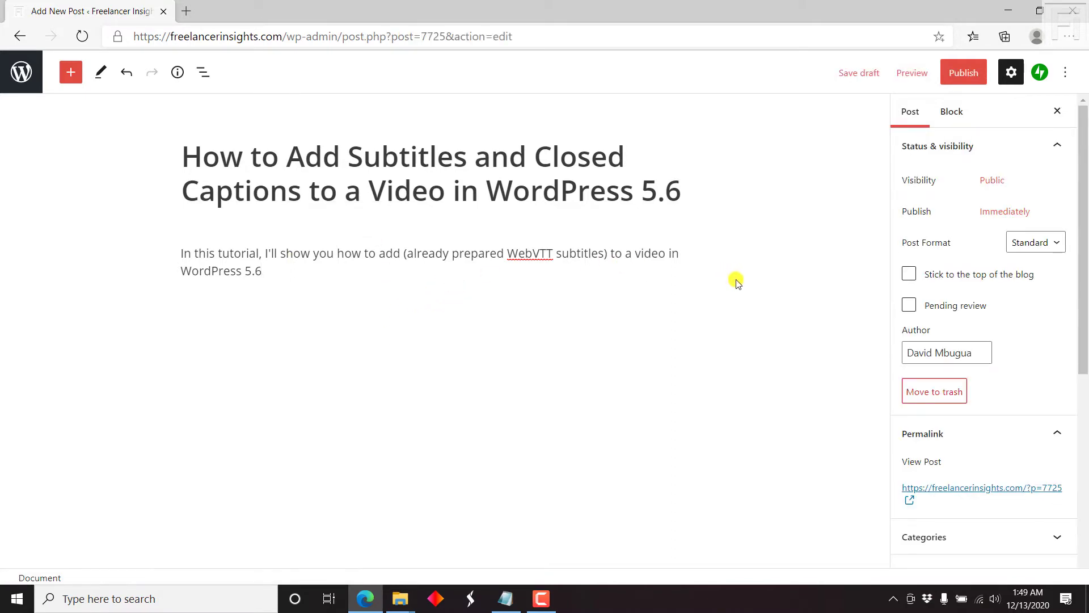
# Step: Add an empty Video block below the intro paragraph, found by searching 'media'
pyautogui.click(508, 267)
pyautogui.press('Return')
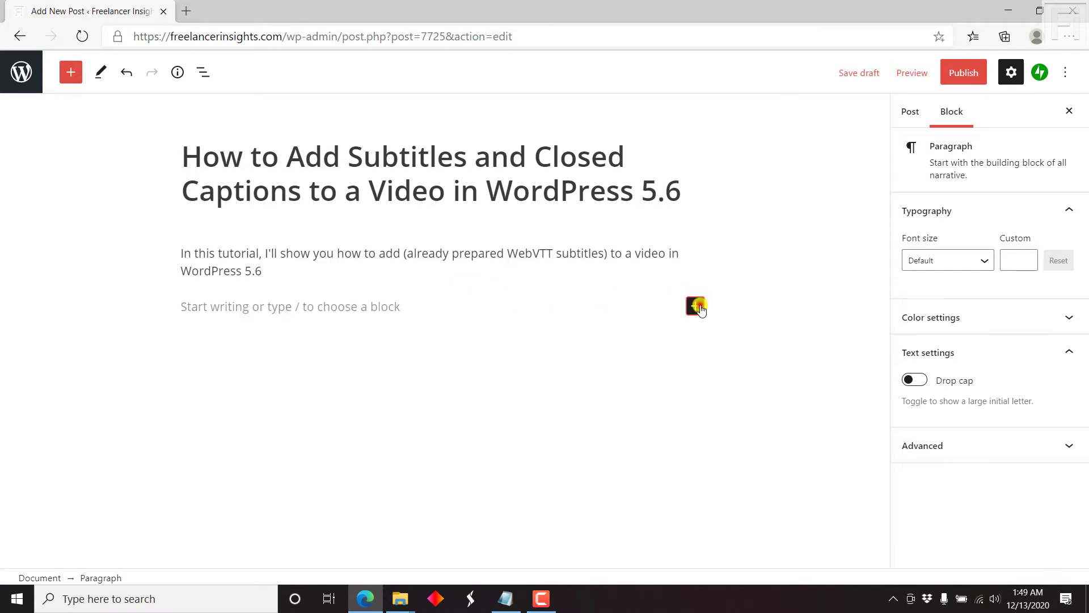
pyautogui.click(697, 306)
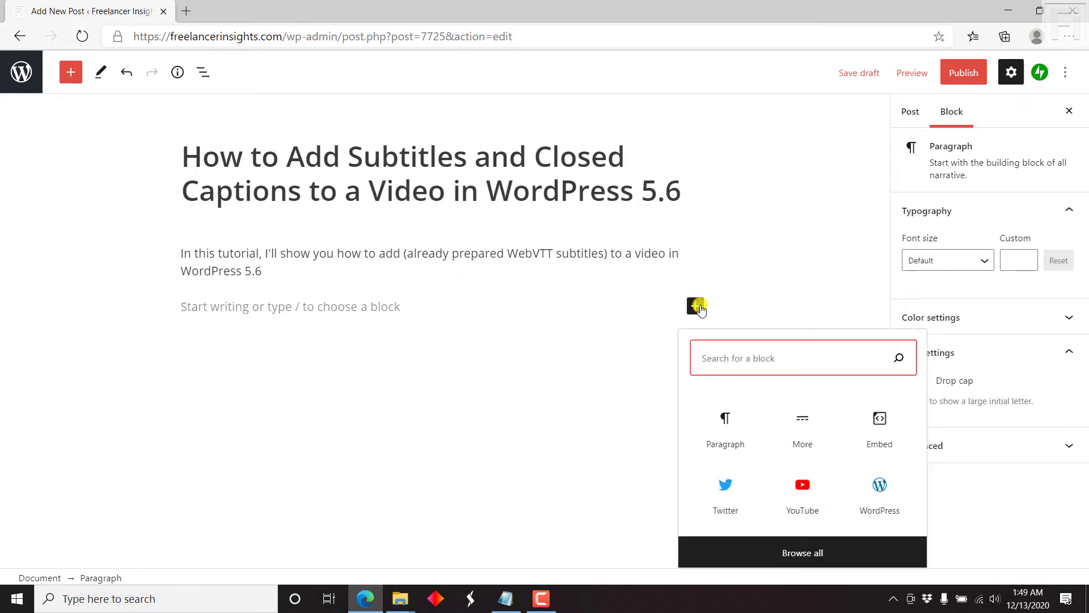
pyautogui.write('media')
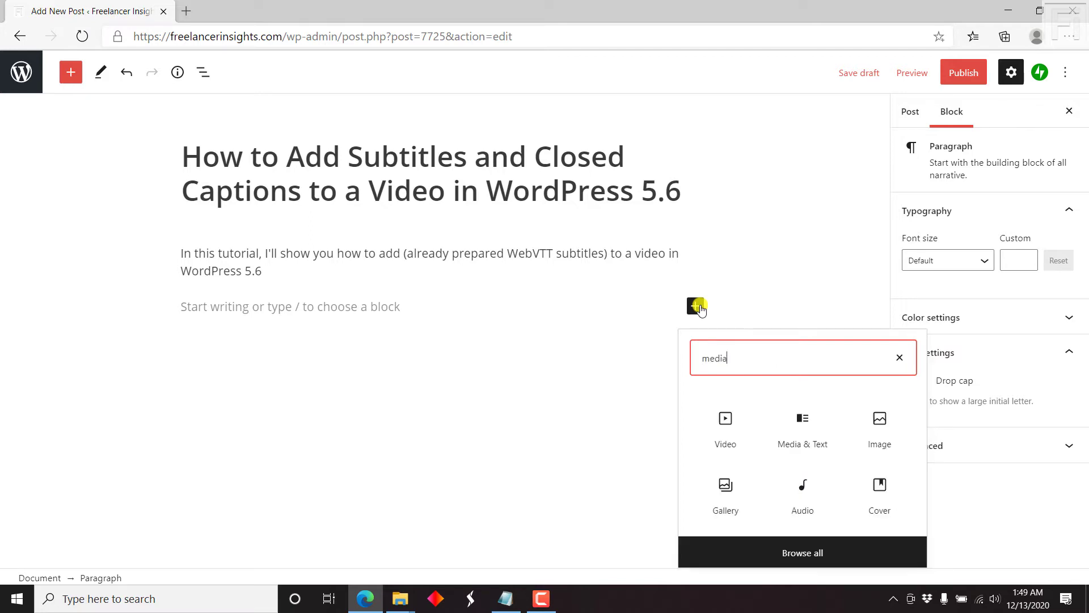
pyautogui.click(729, 433)
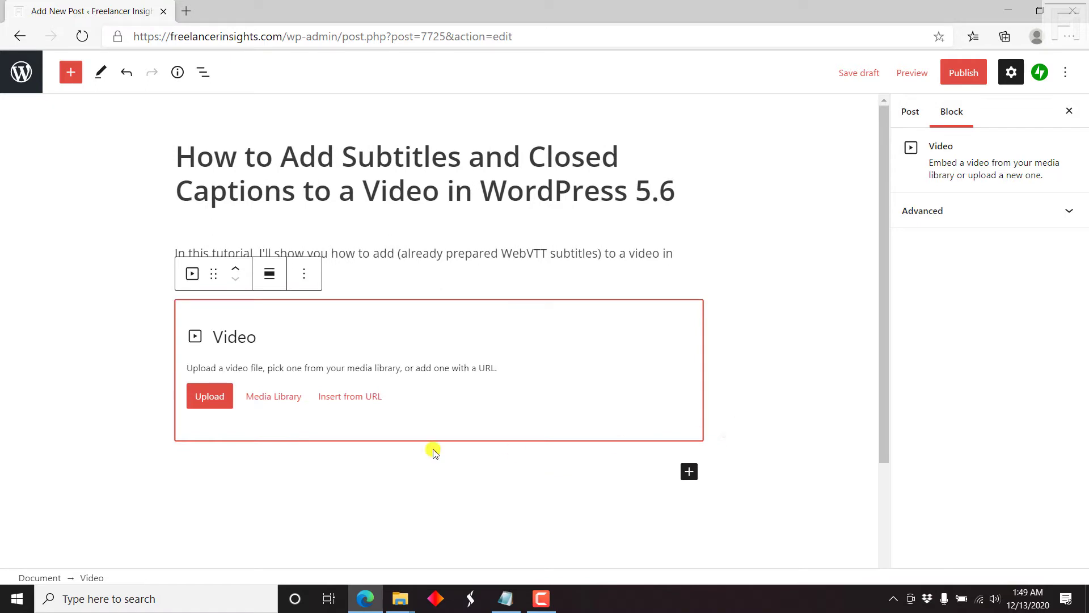
# Step: Upload the tutorial video from the Desktop subtitles folder into the Video block
pyautogui.click(208, 400)
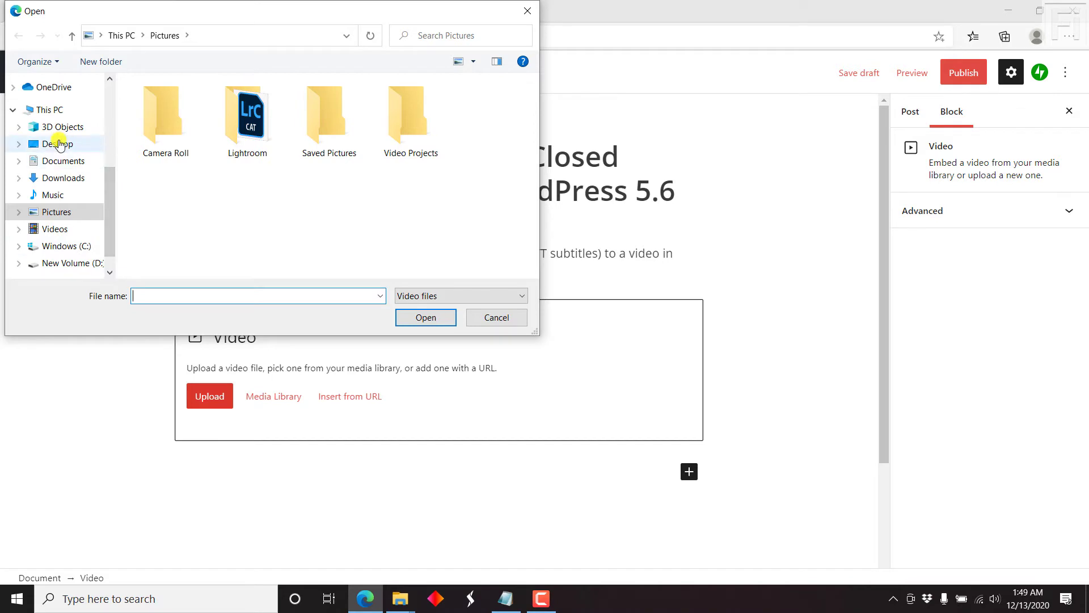
pyautogui.click(58, 144)
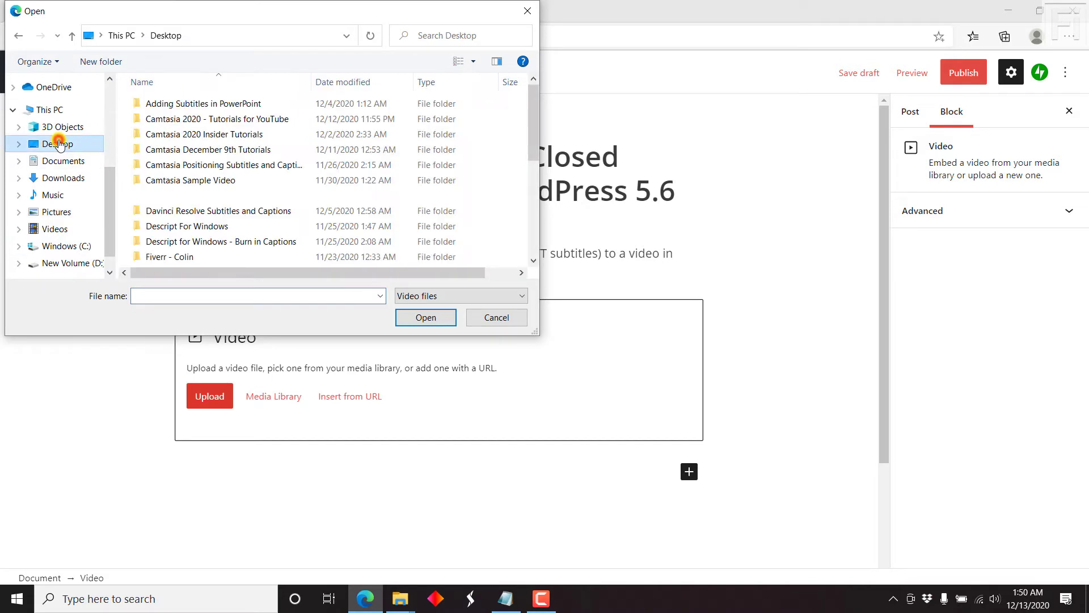
pyautogui.click(172, 221)
pyautogui.press('h')
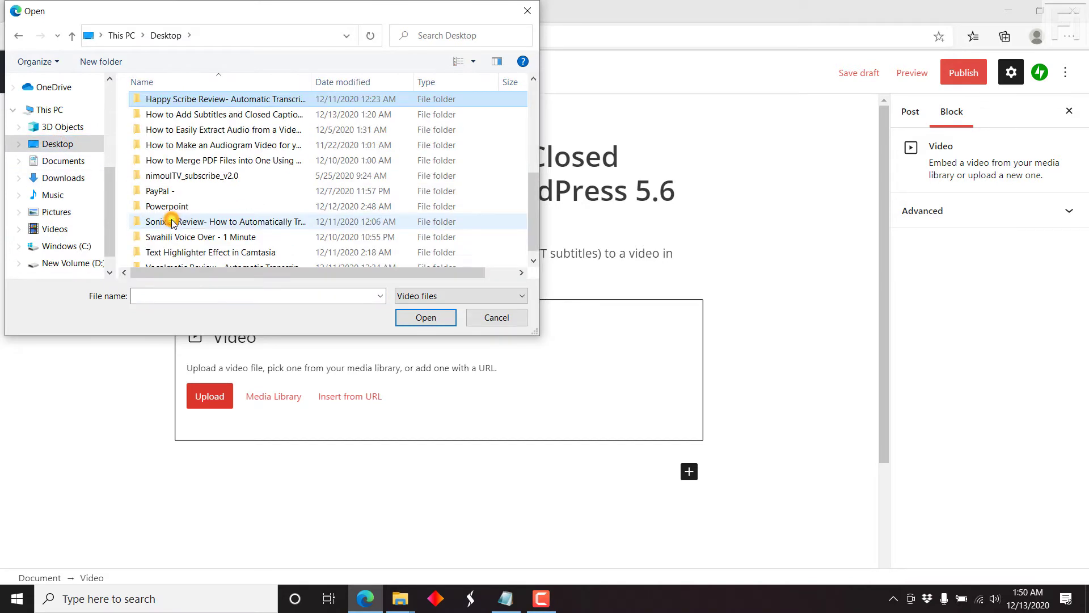
pyautogui.doubleClick(196, 114)
pyautogui.click(181, 120)
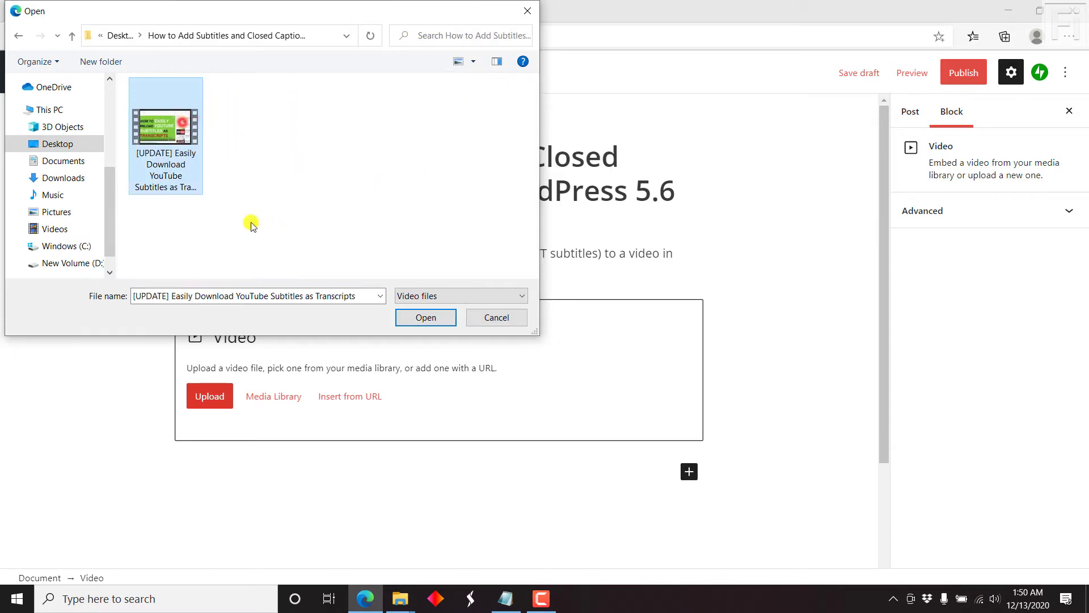
pyautogui.click(434, 319)
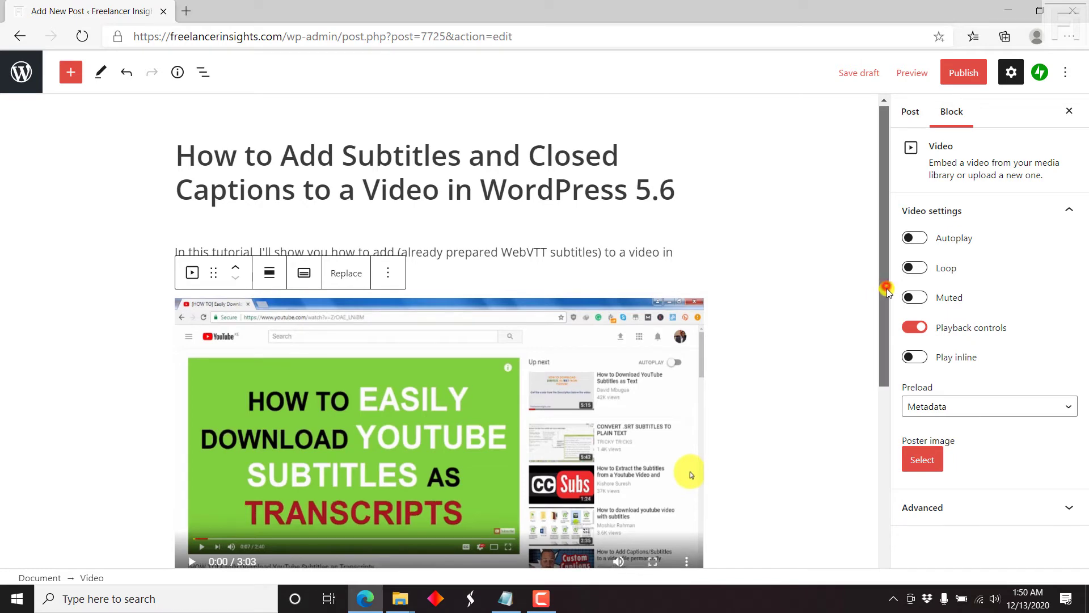
# Step: From the video's Text tracks menu, choose Upload to pick a subtitle file
pyautogui.moveTo(887, 288); pyautogui.dragTo(902, 352)
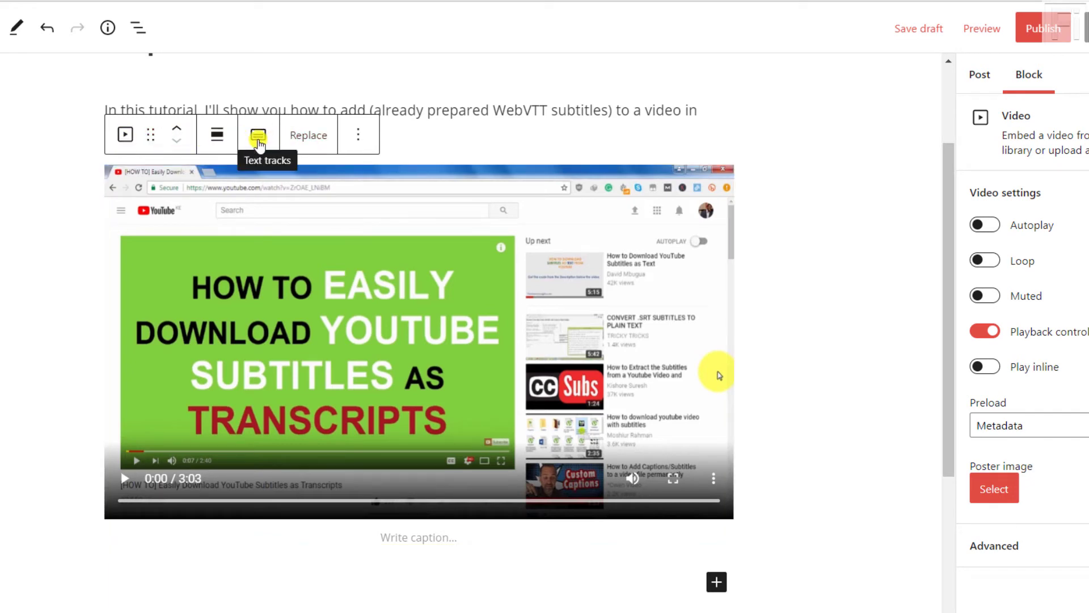
pyautogui.click(259, 142)
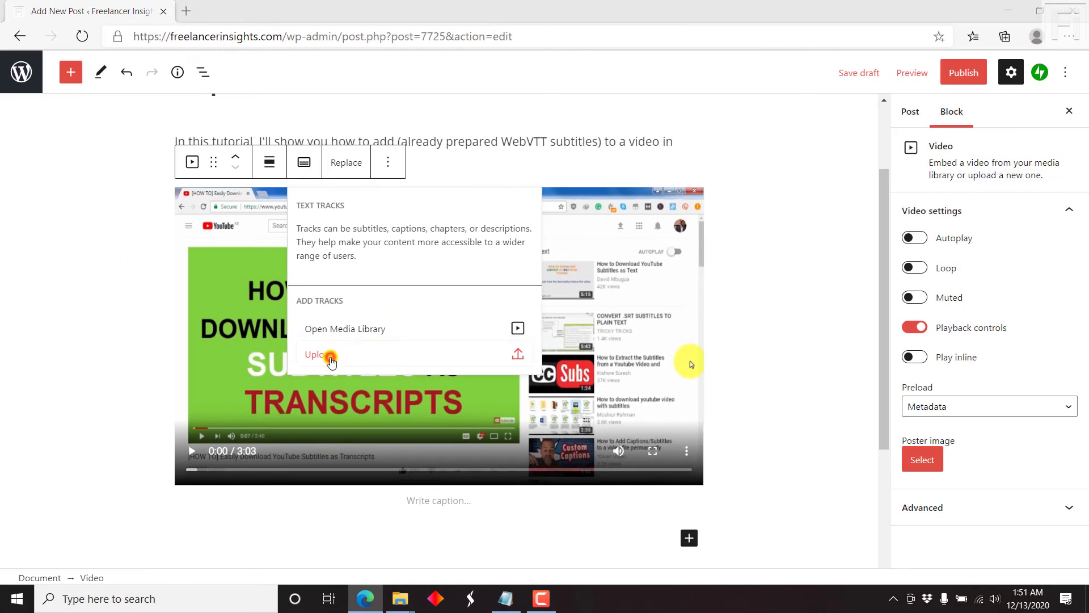
pyautogui.click(292, 369)
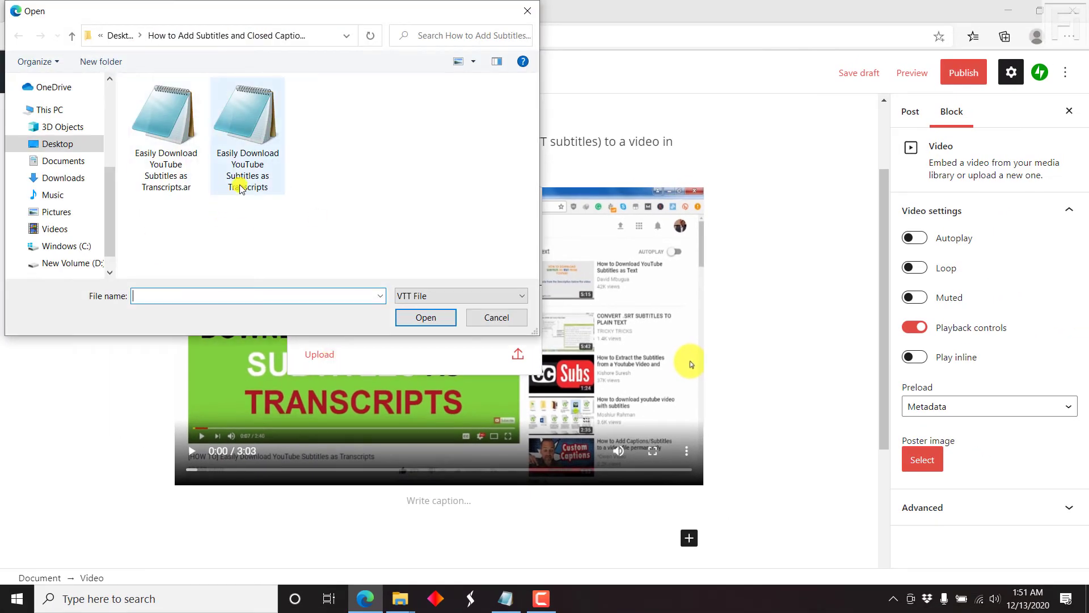
# Step: List all file types in Details view with the Name column widened
pyautogui.click(457, 296)
pyautogui.click(421, 324)
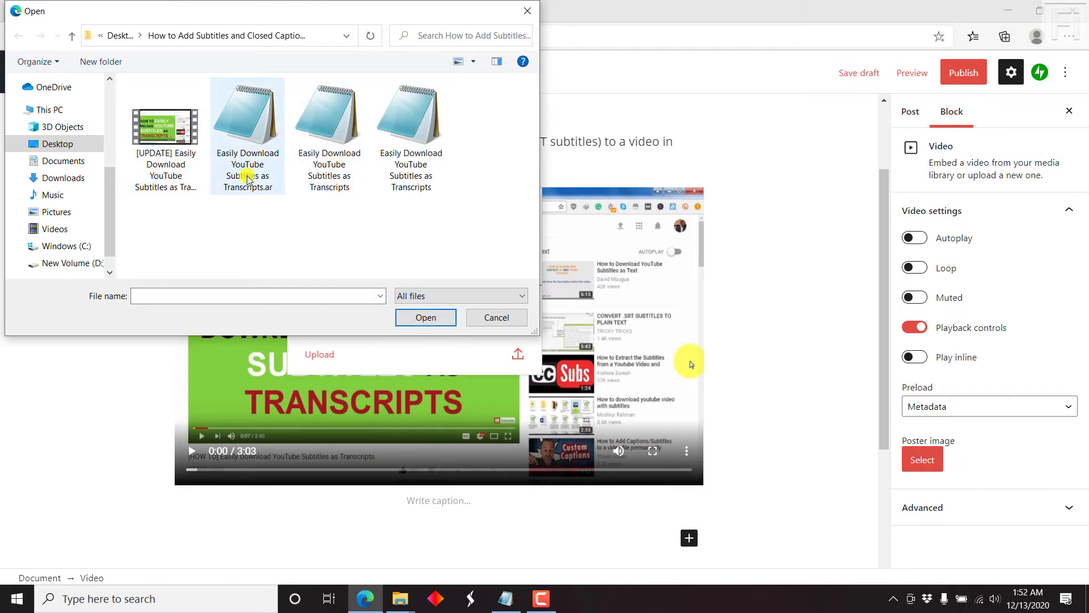
pyautogui.click(476, 64)
pyautogui.click(511, 155)
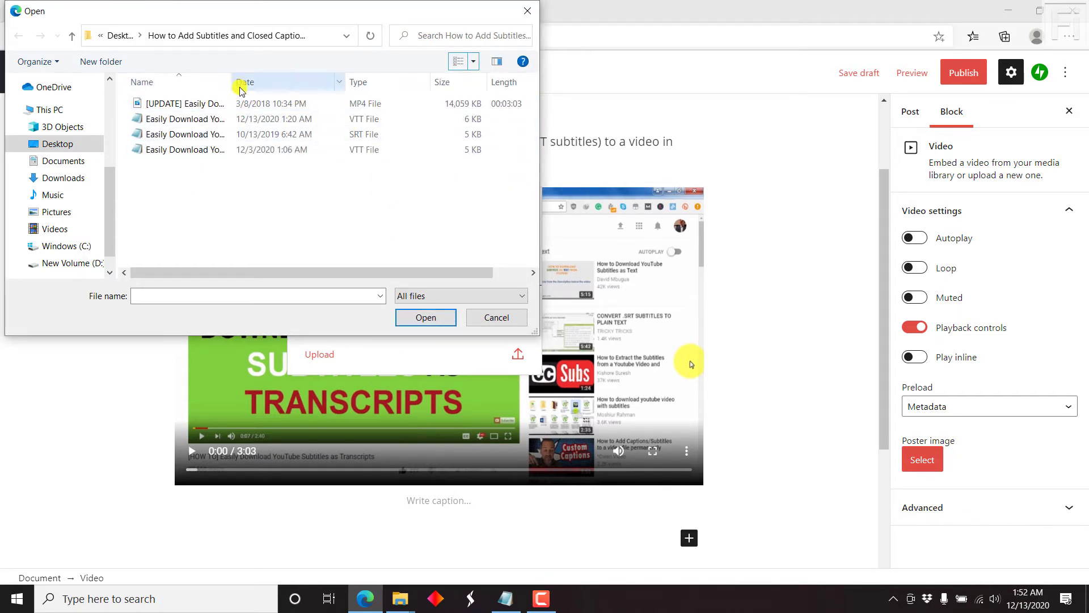
pyautogui.moveTo(237, 82); pyautogui.dragTo(373, 83)
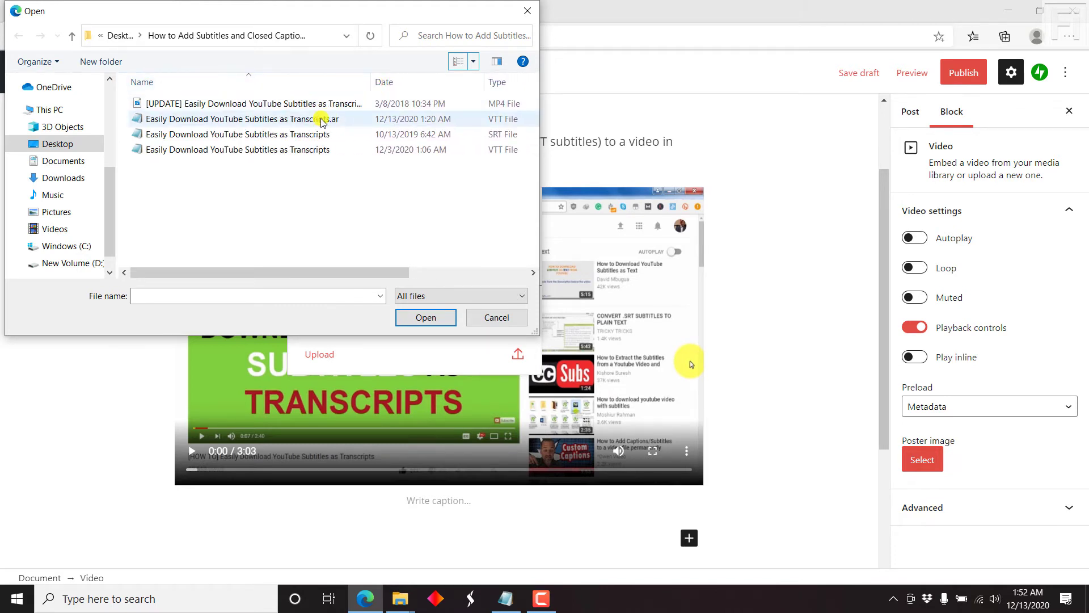
# Step: Attach Easily-Download-YouTube-Subtitles-as-Transcripts-1.vtt as the video's text track
pyautogui.click(321, 120)
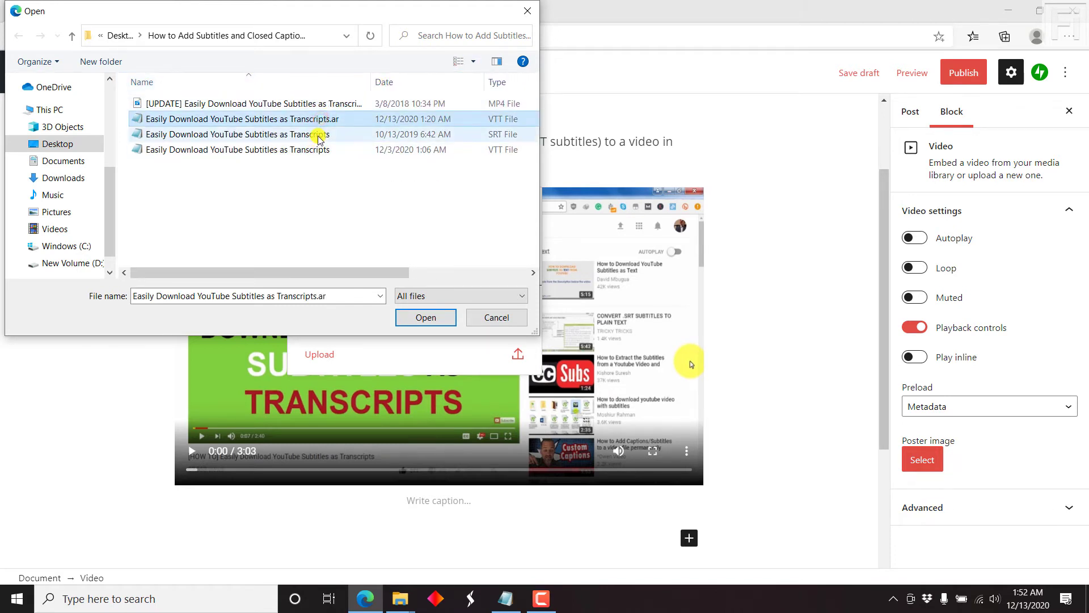
pyautogui.click(318, 136)
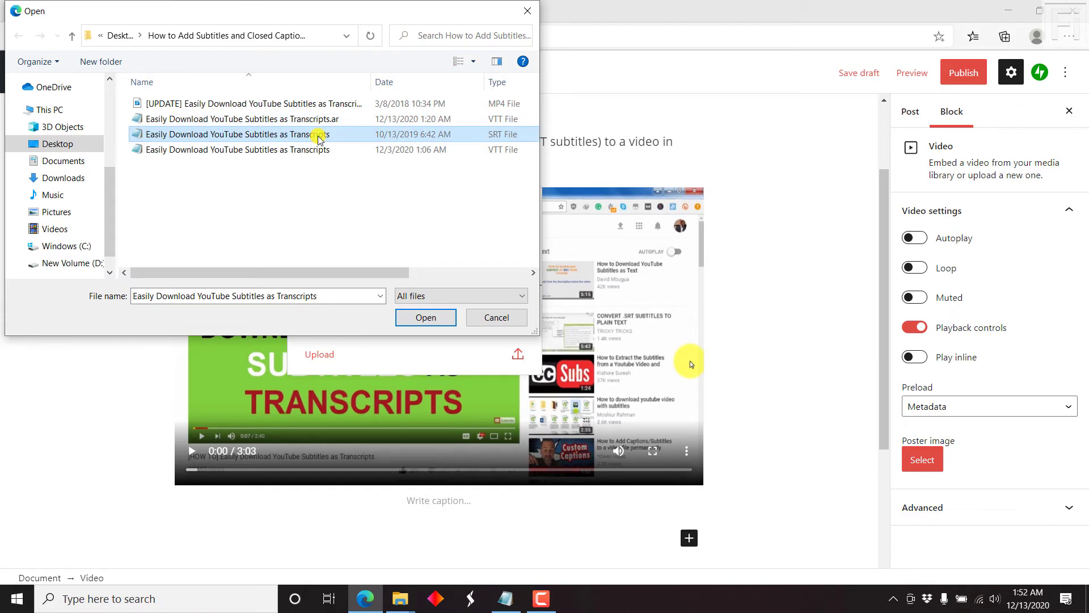
pyautogui.click(306, 150)
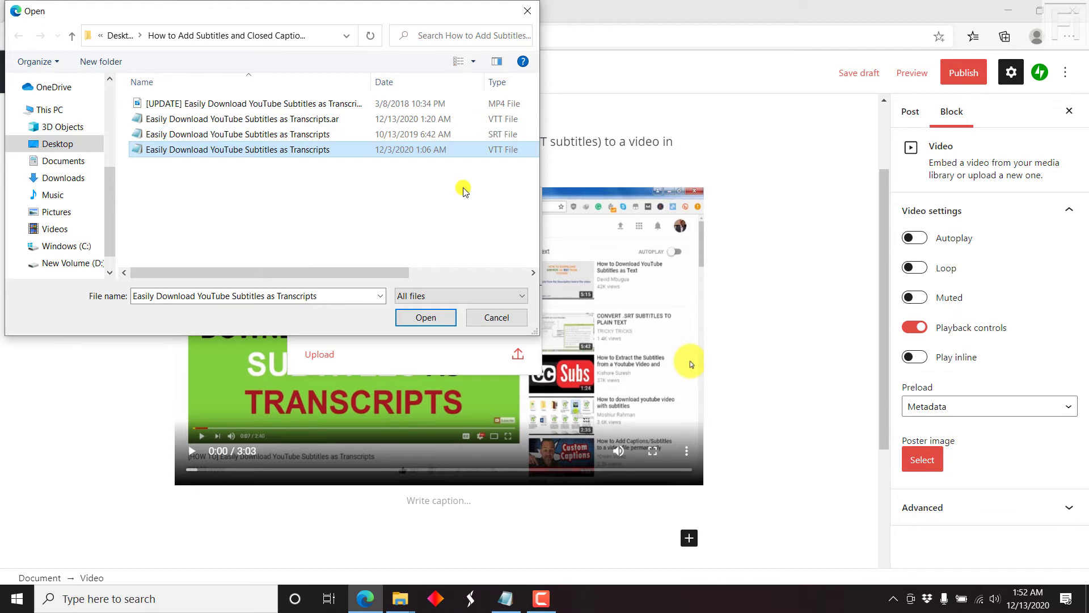
pyautogui.click(426, 318)
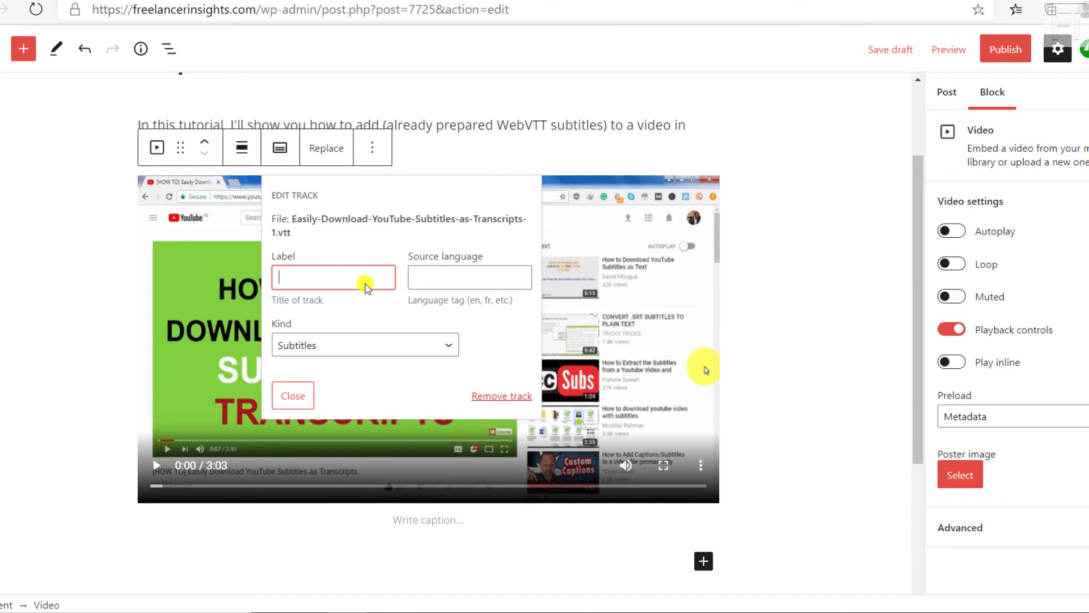
# Step: Label the English track 'CC -en' with source language en and kind Captions
pyautogui.write('Cc')
pyautogui.write('CC ')
pyautogui.write('-en')
pyautogui.press('Tab')
pyautogui.write('en')
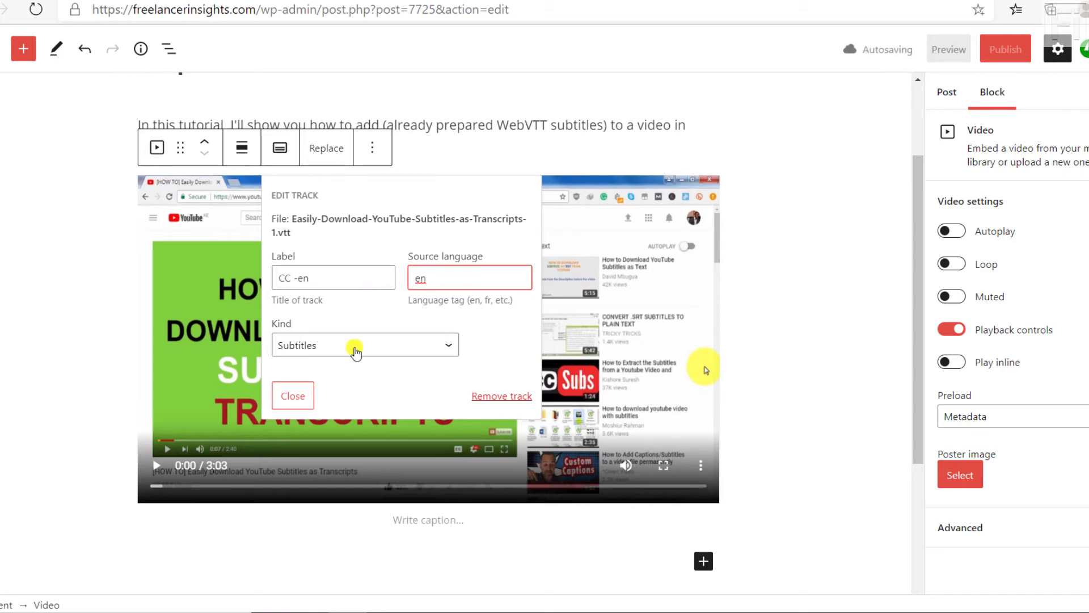
pyautogui.click(367, 343)
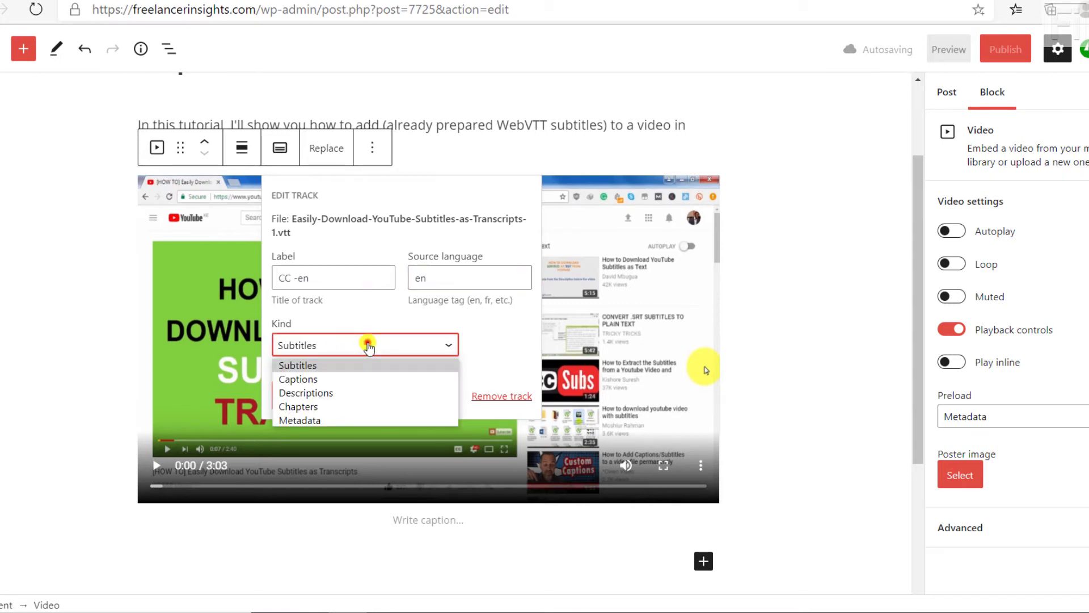
pyautogui.click(309, 378)
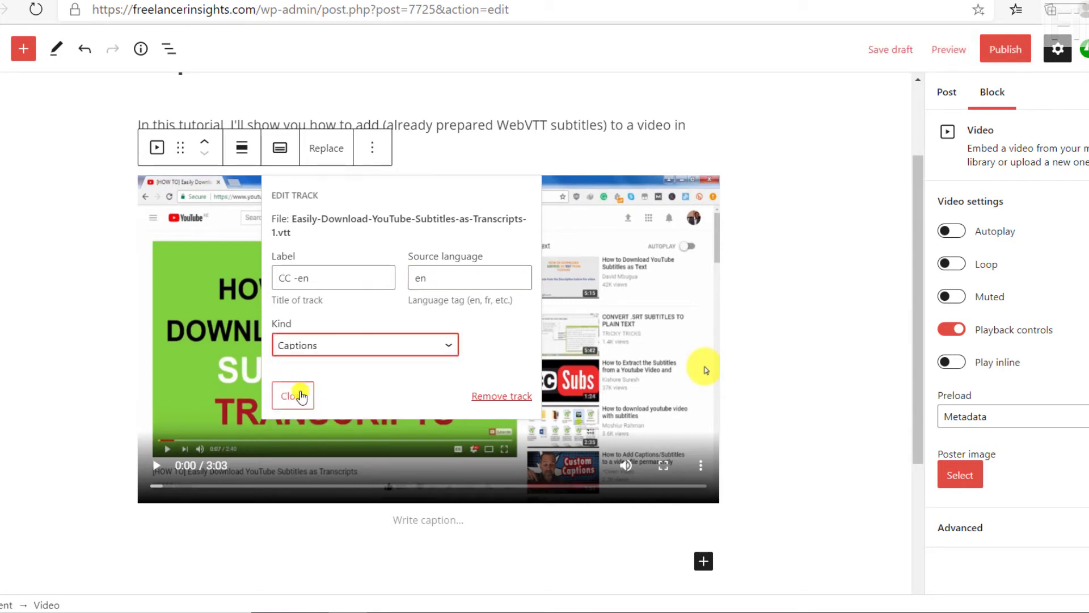
pyautogui.click(293, 395)
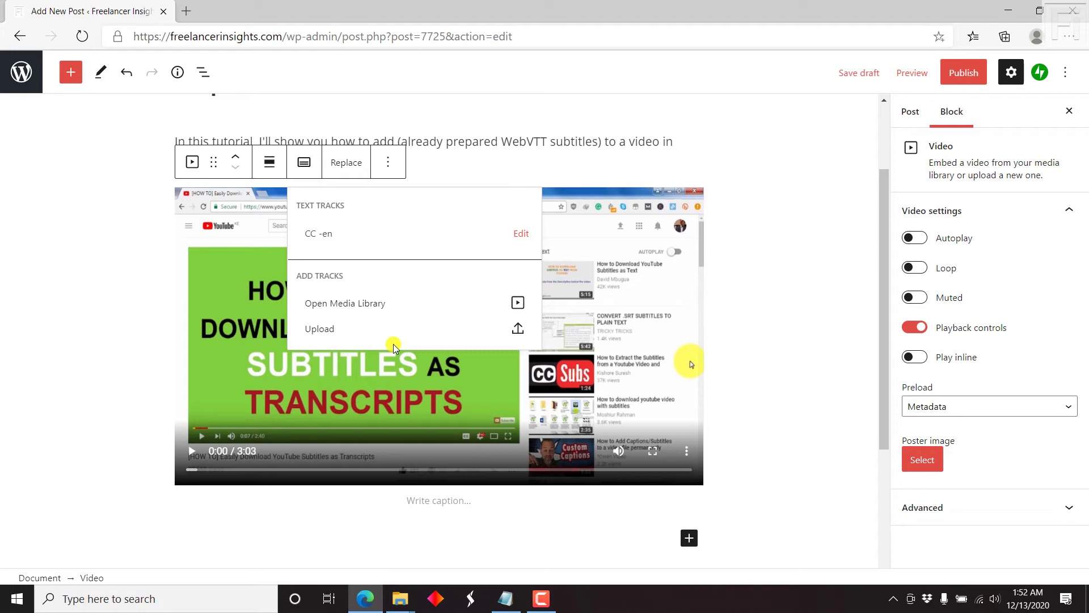
# Step: Add the Arabic .ar.vtt file as a second track labelled Arabic, language ar
pyautogui.click(338, 329)
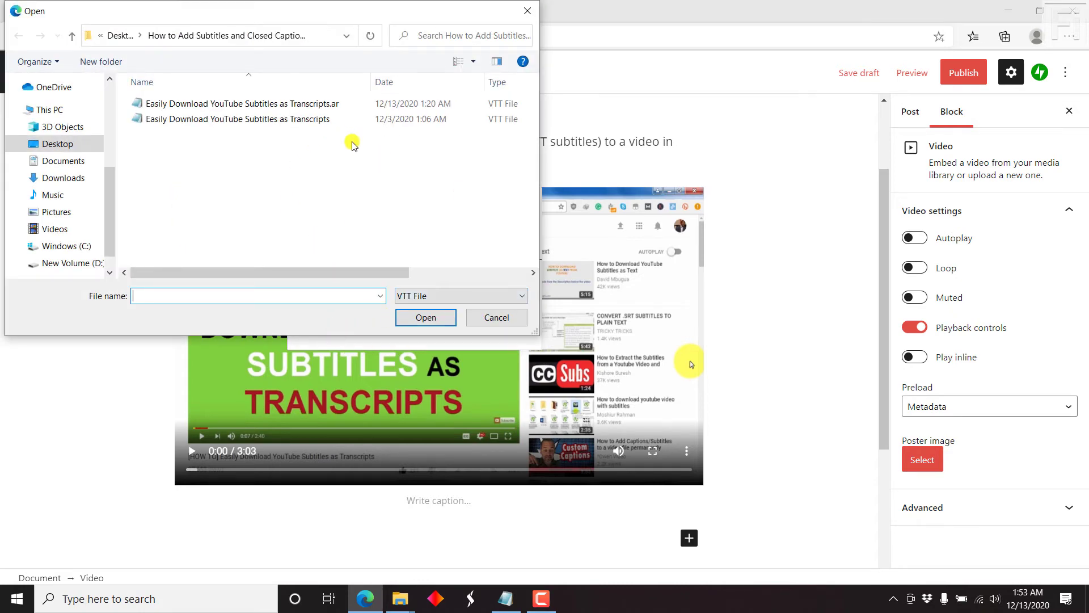
pyautogui.click(299, 104)
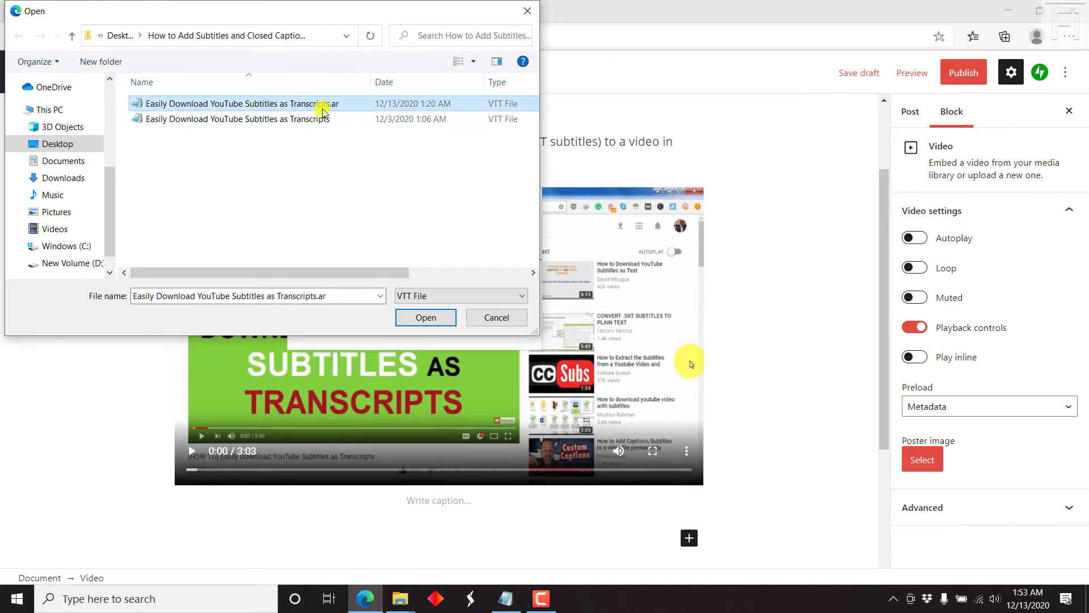
pyautogui.click(414, 317)
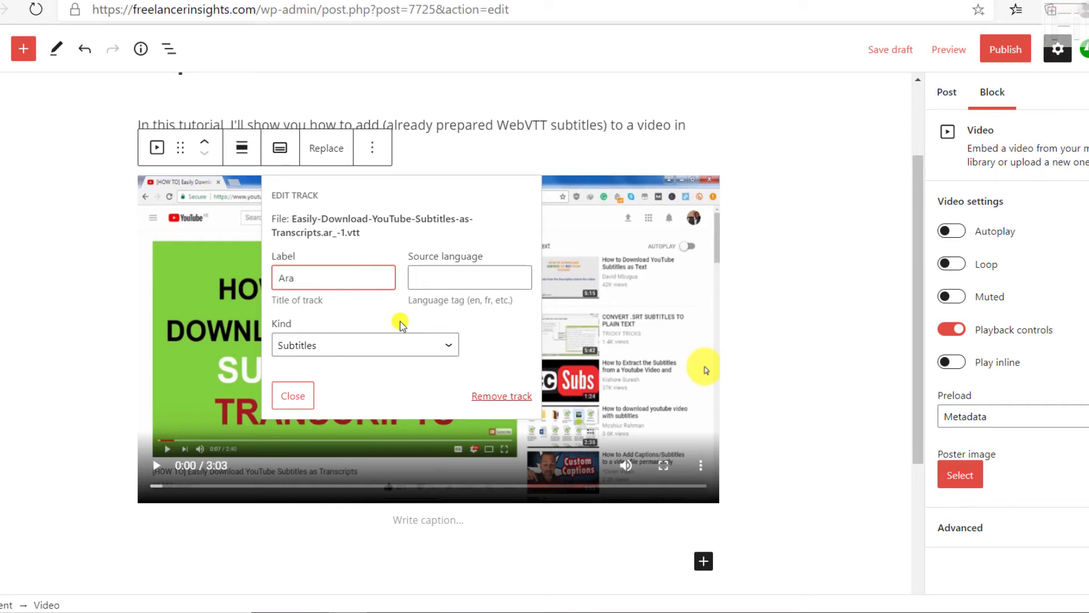
pyautogui.press('Tab')
pyautogui.write('ar')
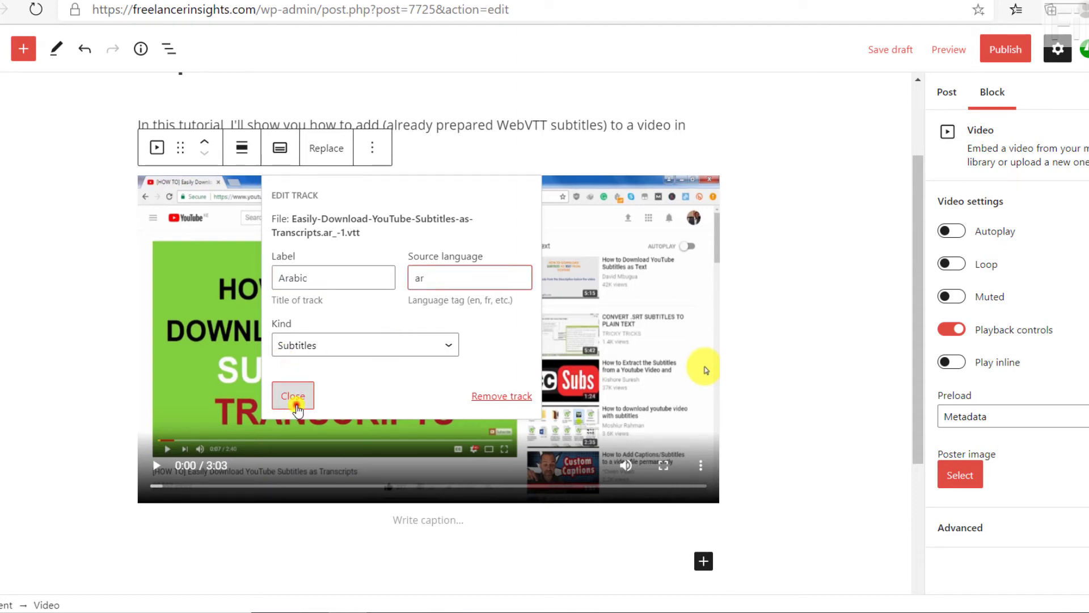
pyautogui.click(295, 404)
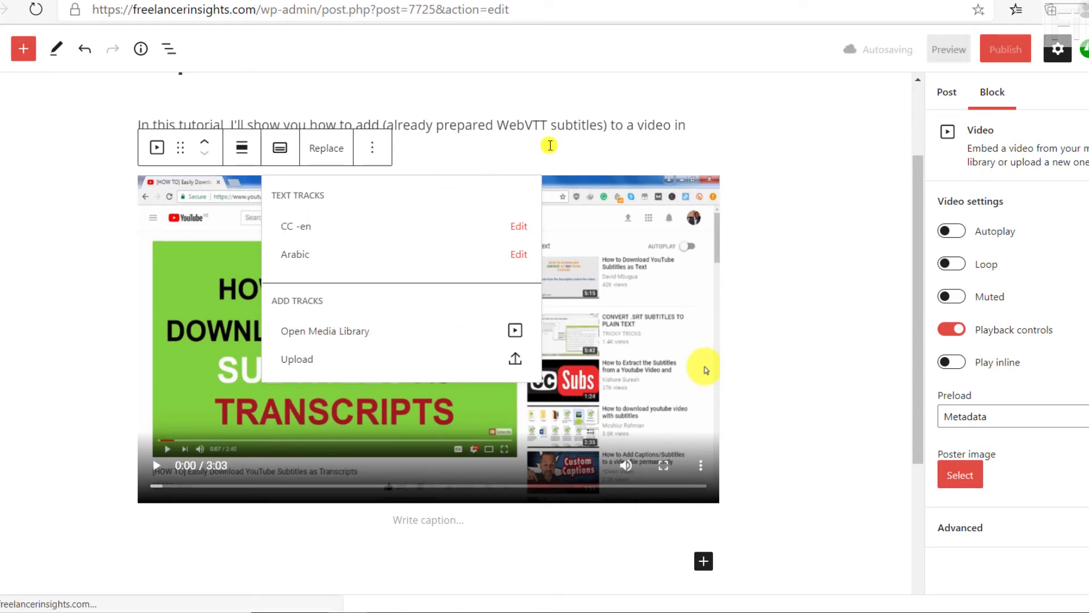
# Step: Deselect the video block and preview the post in a new tab
pyautogui.click(828, 168)
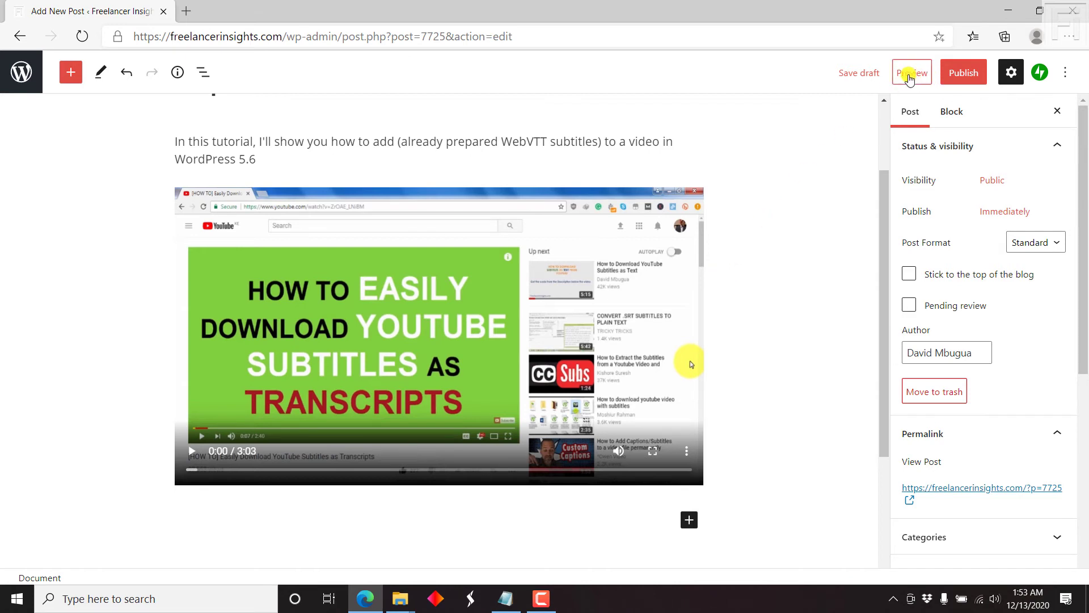
pyautogui.click(910, 75)
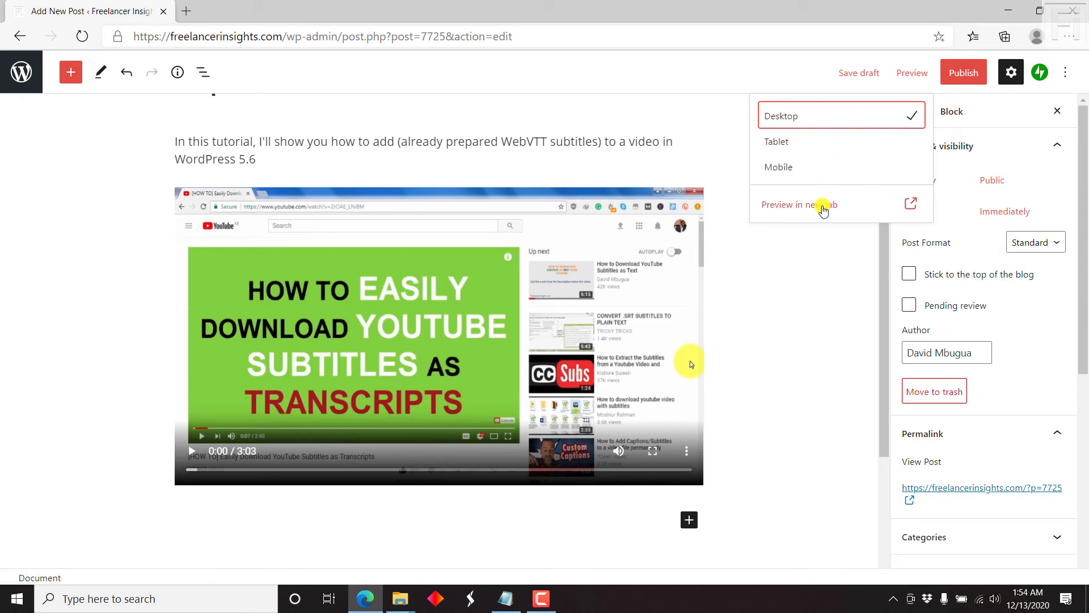
pyautogui.click(824, 207)
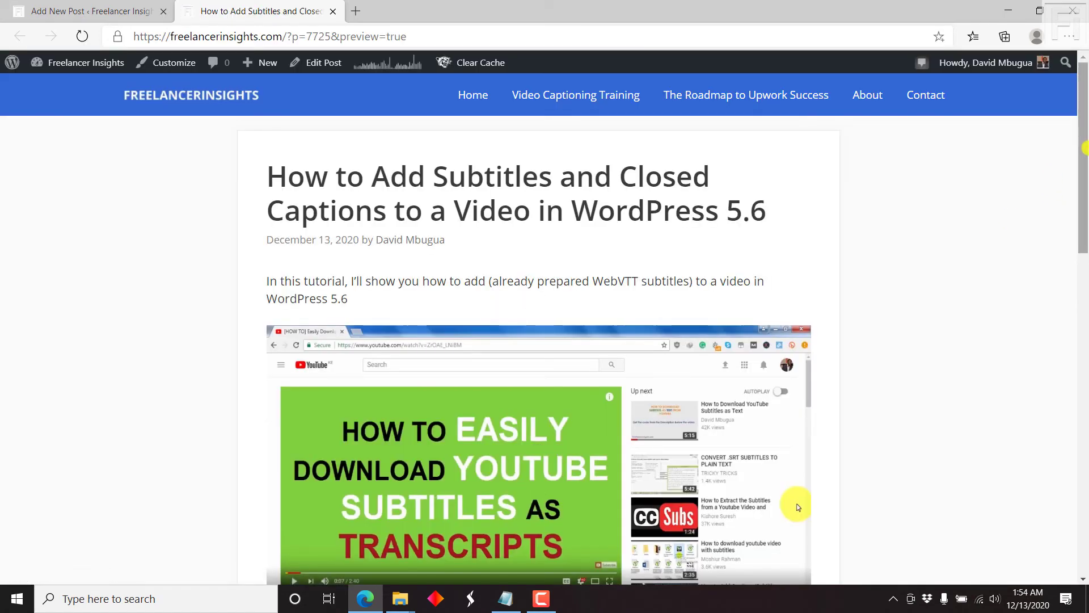
# Step: Play the preview video, turn on the CC -en captions, and pause to check them
pyautogui.scroll(-1, 1085, 170)
pyautogui.scroll(-1, 1084, 170)
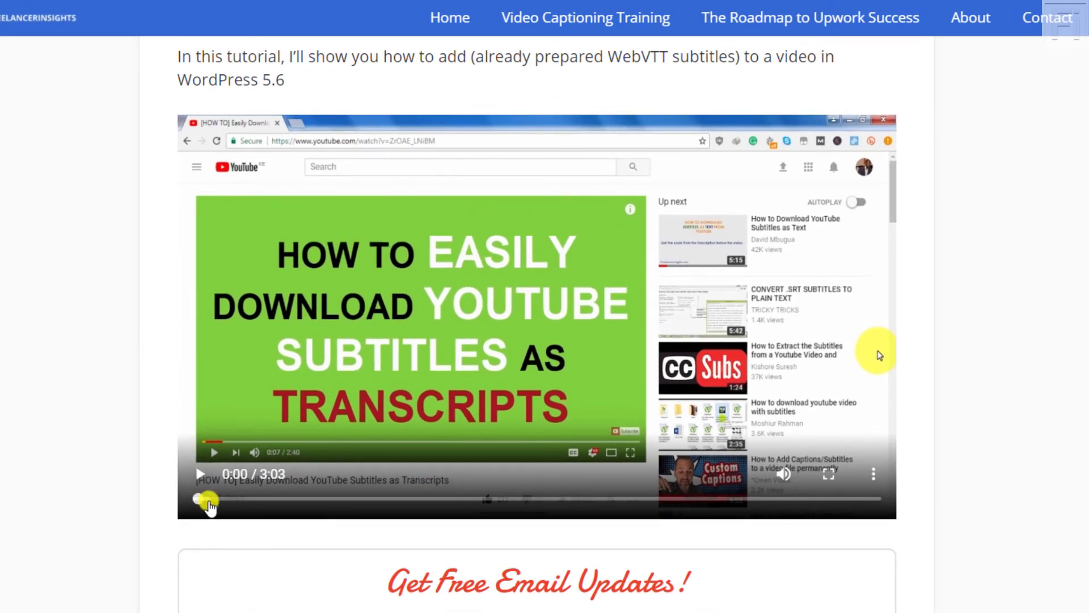
pyautogui.click(202, 475)
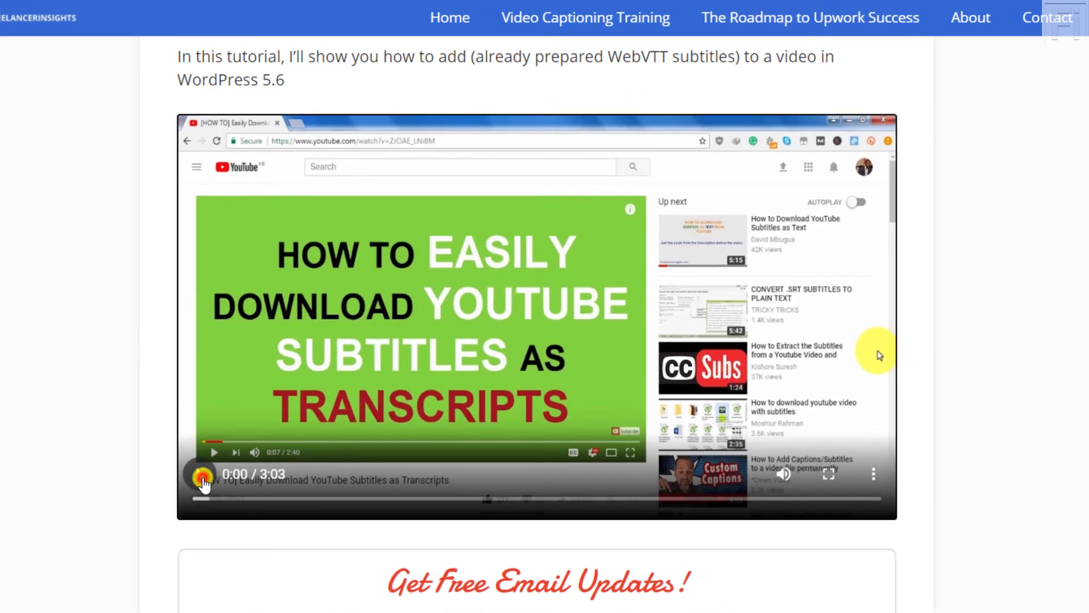
pyautogui.click(878, 481)
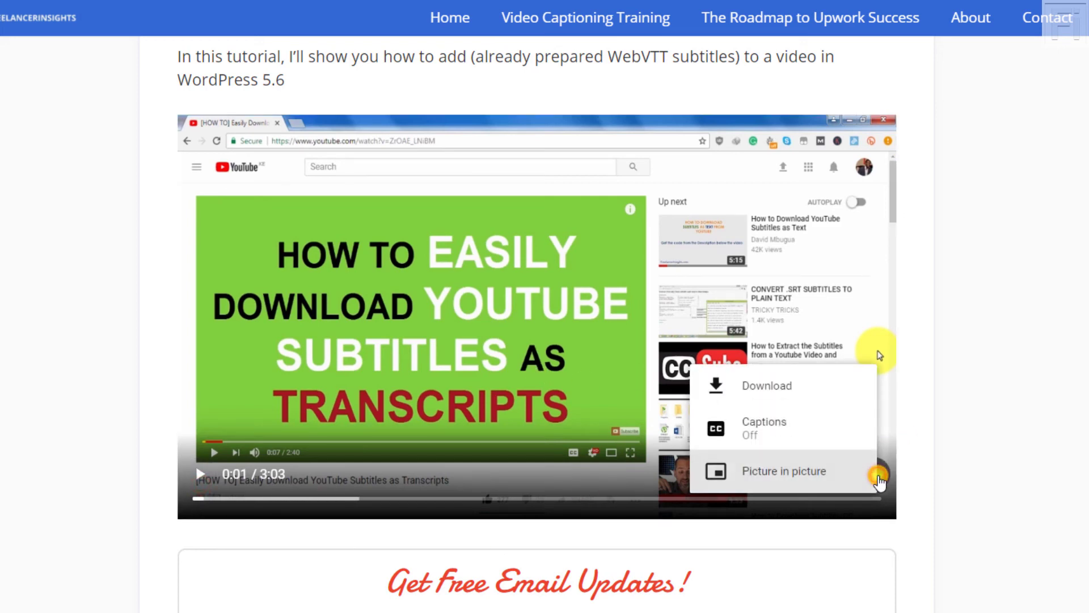
pyautogui.click(789, 434)
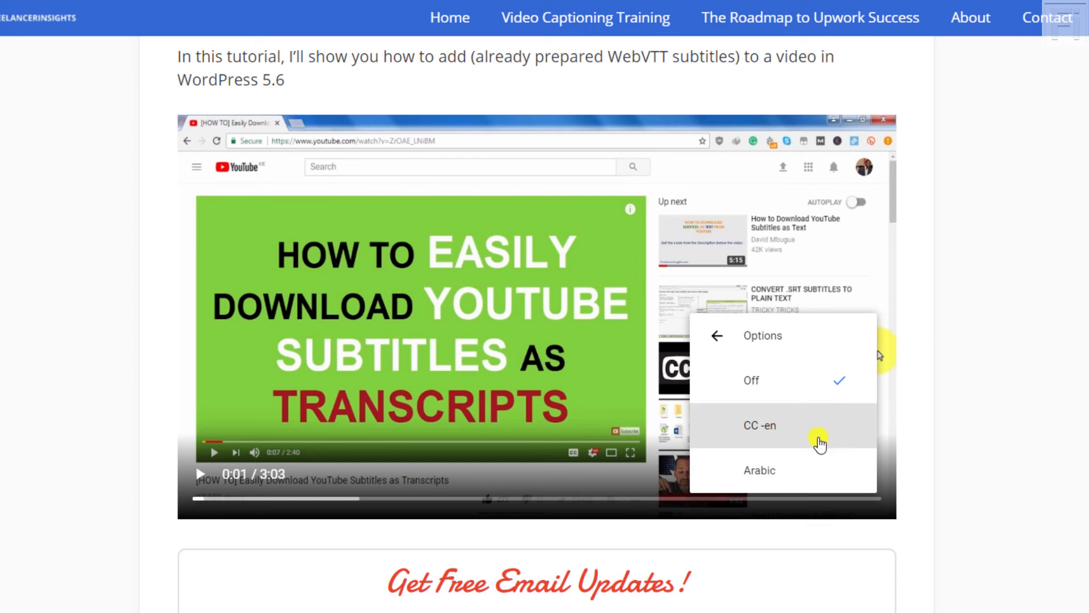
pyautogui.click(777, 426)
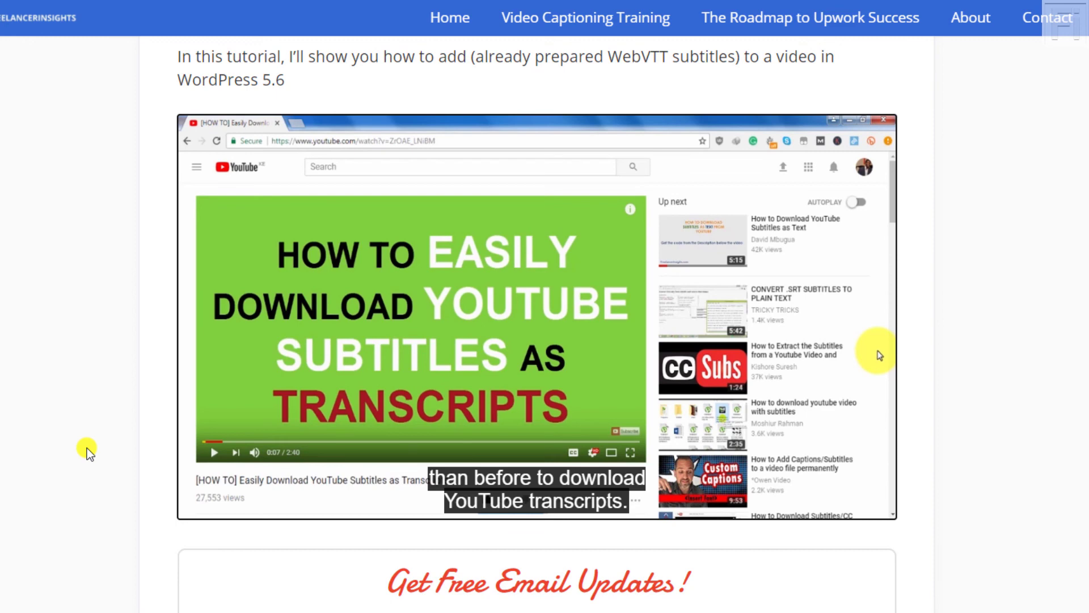
pyautogui.click(195, 474)
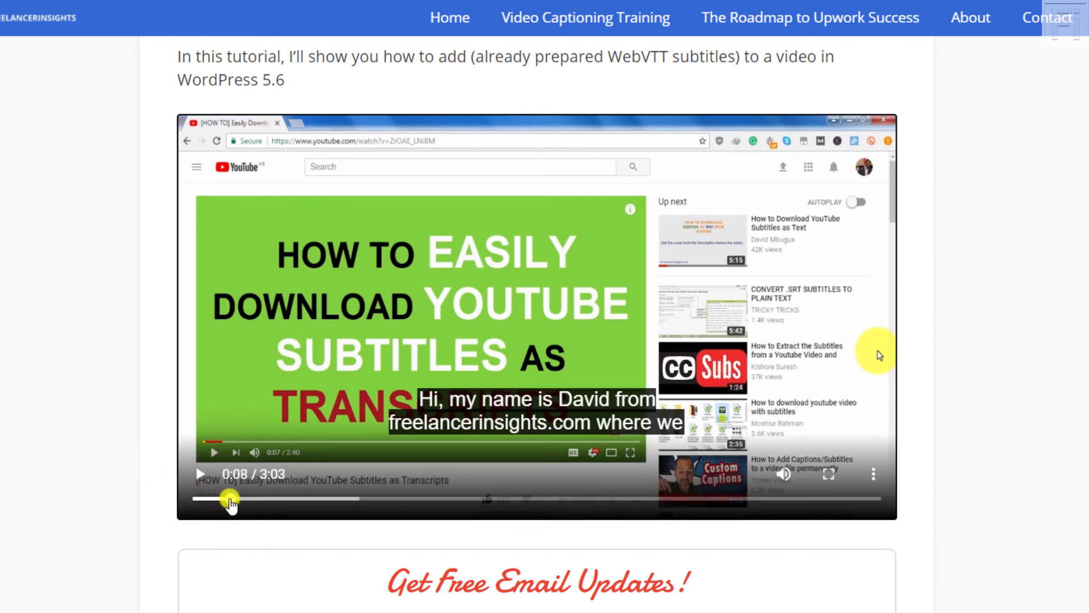
# Step: Rewind the video, switch captions to the Arabic track, then play and pause it
pyautogui.moveTo(230, 502); pyautogui.dragTo(175, 515)
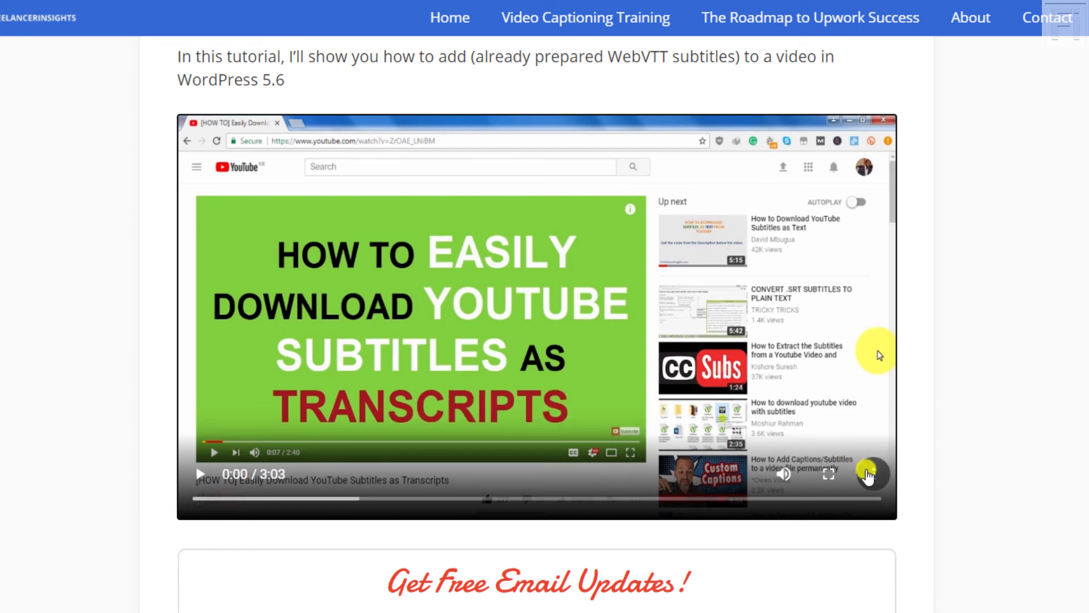
pyautogui.click(871, 472)
pyautogui.click(801, 440)
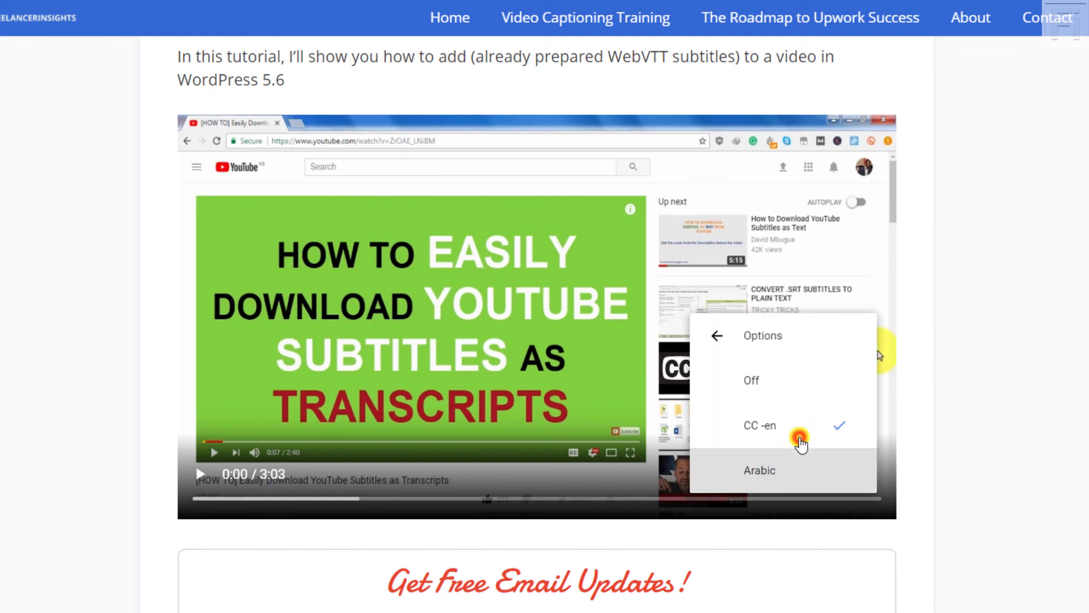
pyautogui.click(773, 470)
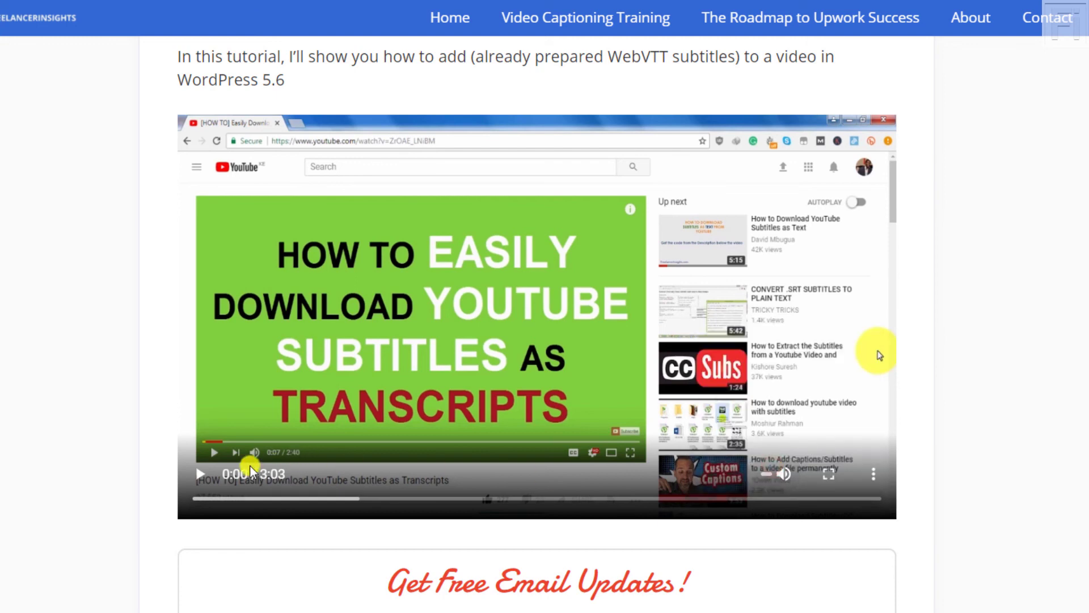
pyautogui.click(203, 476)
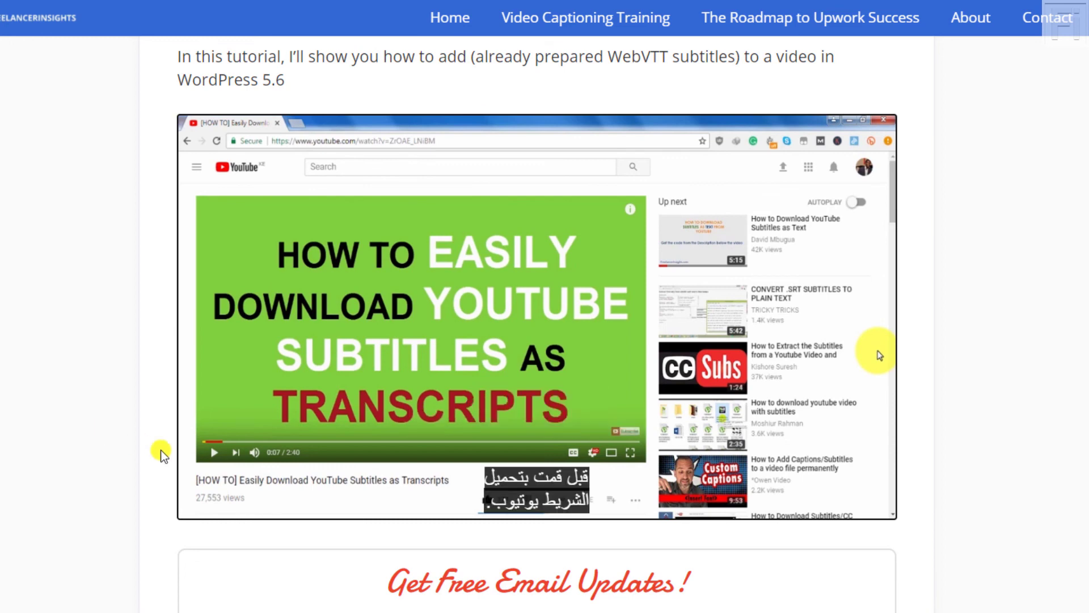
pyautogui.click(199, 474)
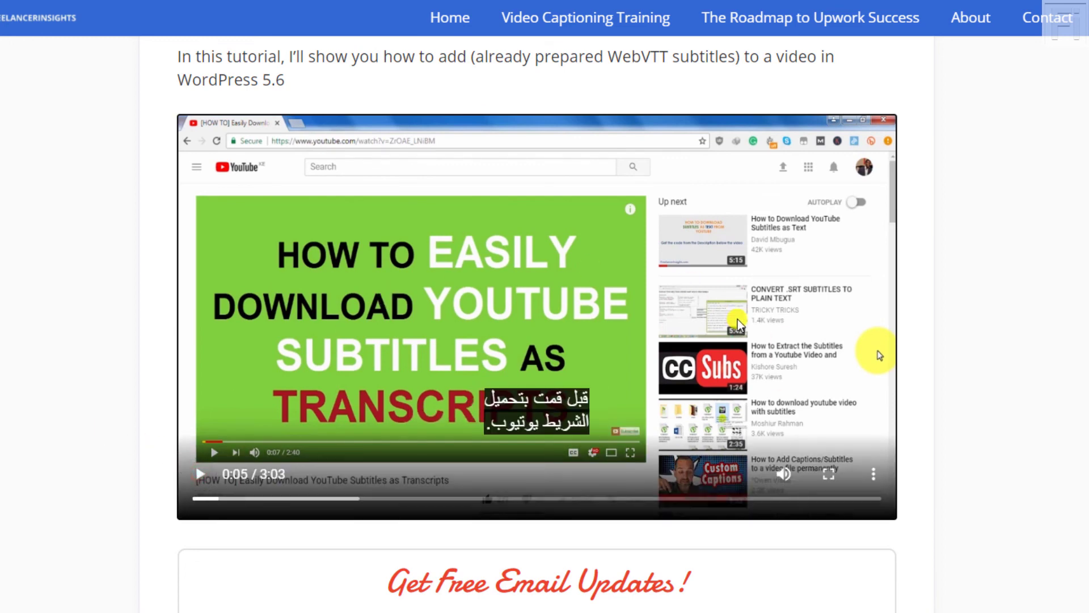